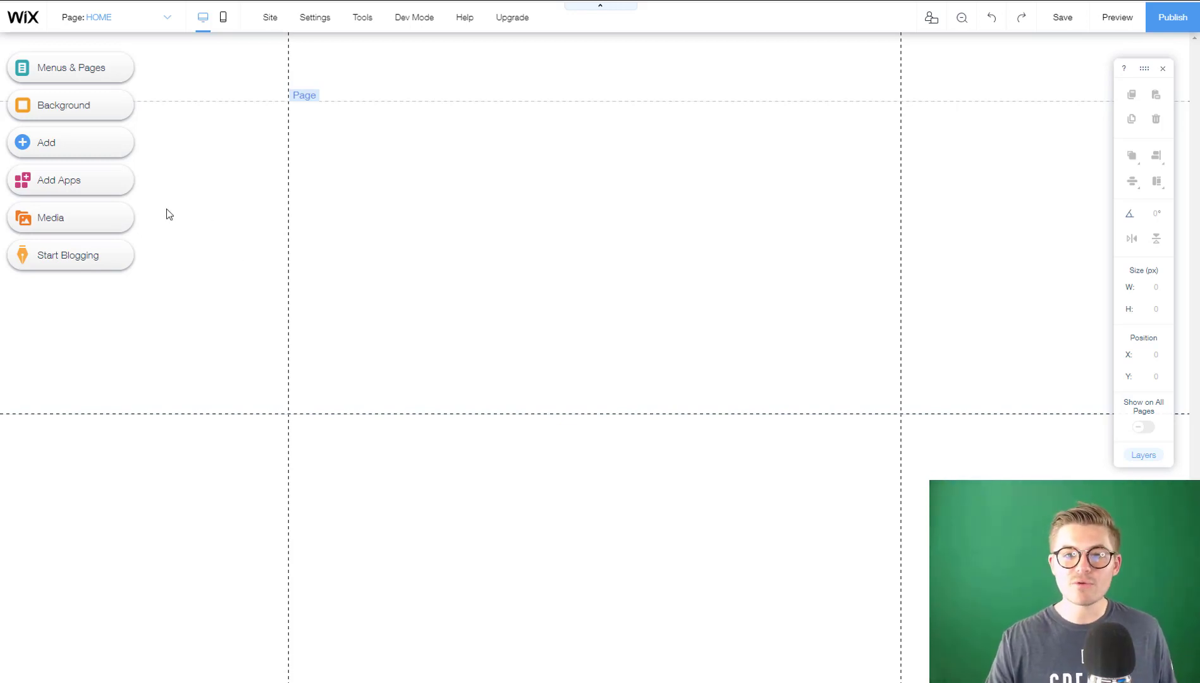
Search the App Market for 'paid' and open the Pricing & Plans app details
left_click(53, 185)
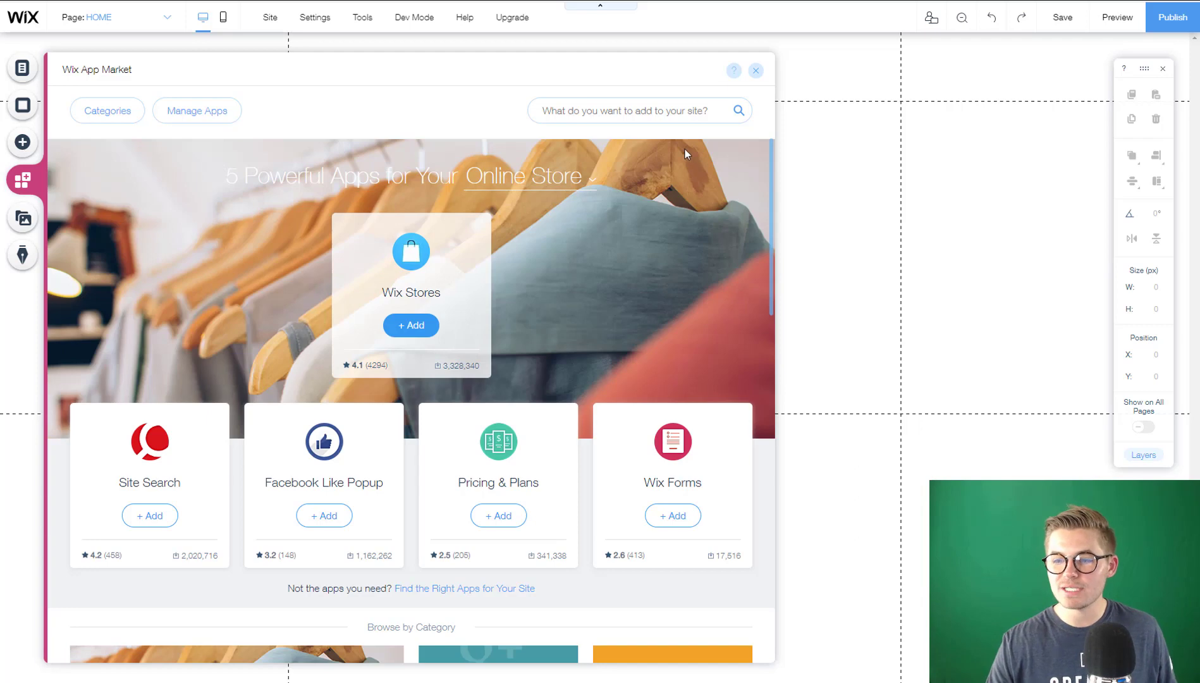
left_click(639, 105)
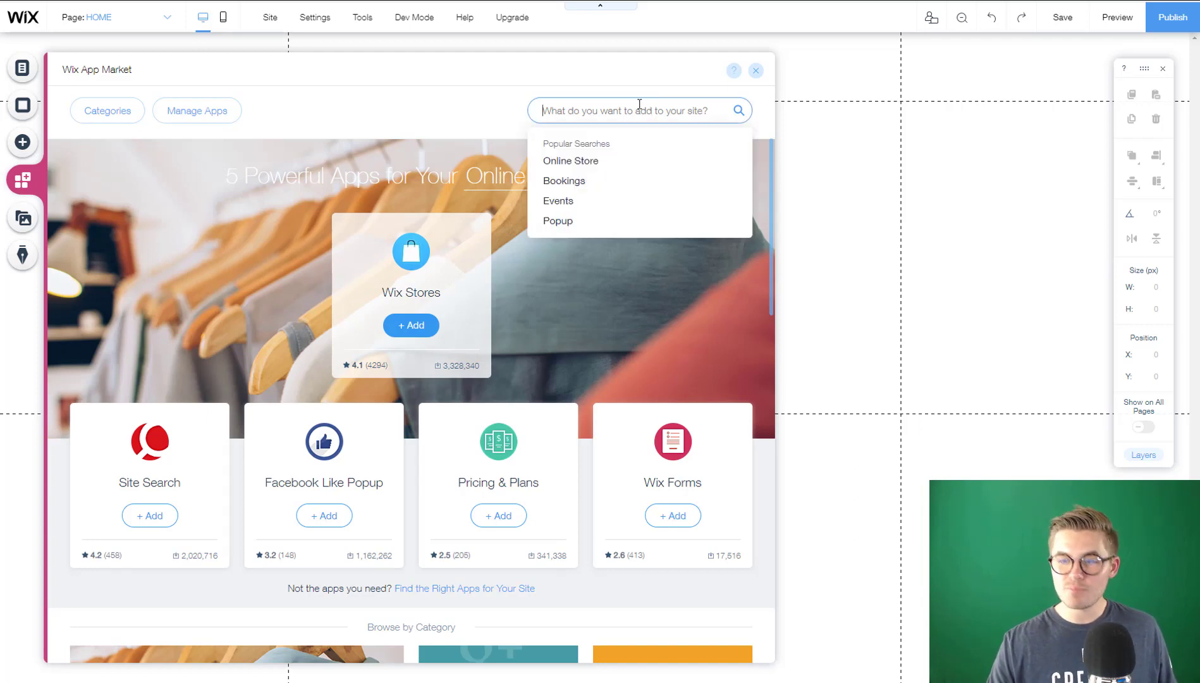
type("paid")
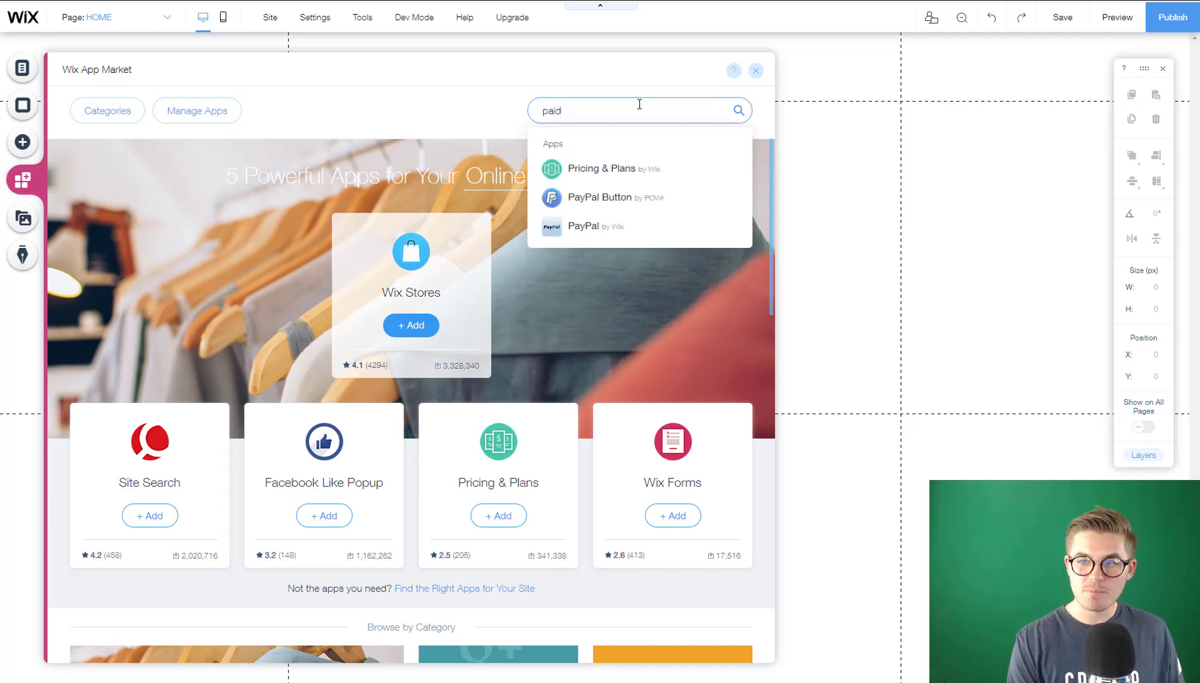
left_click(648, 171)
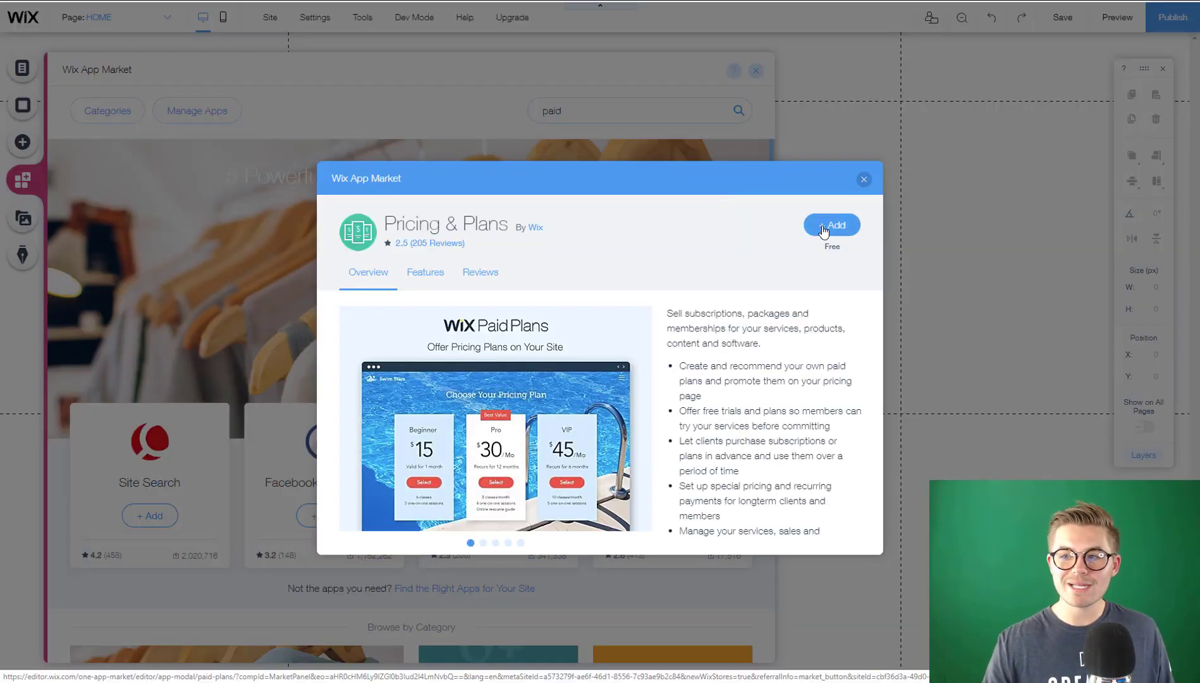
Add the free Pricing & Plans app to the site
left_click(825, 229)
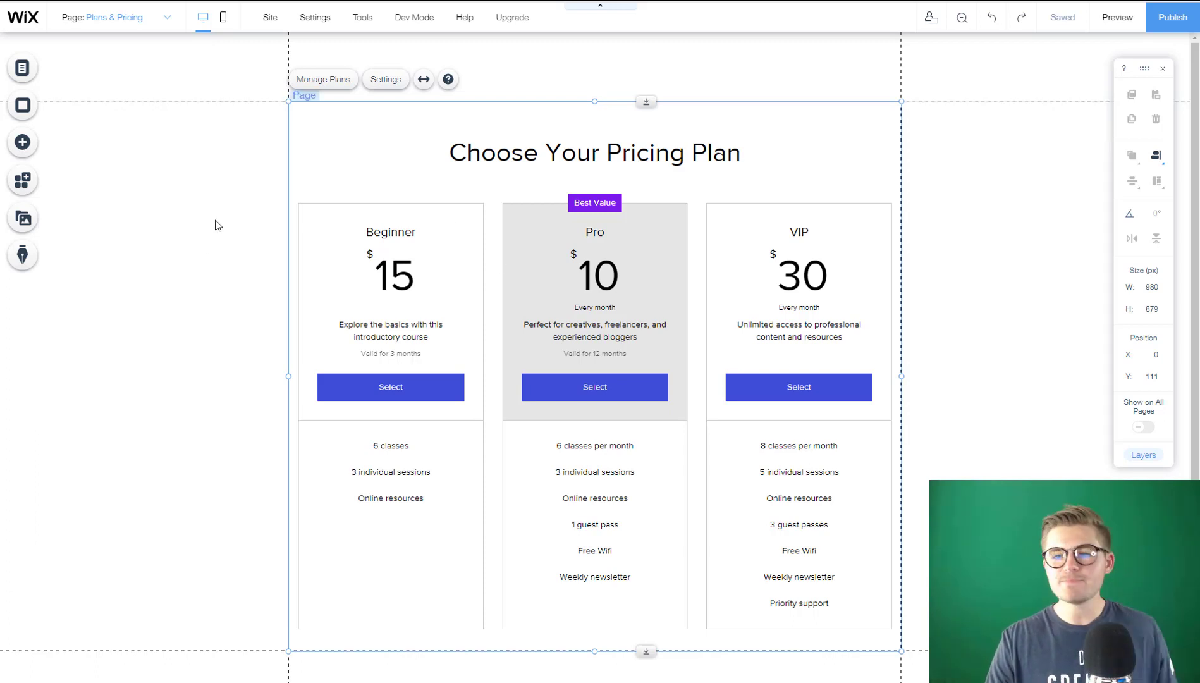
Open the pricing widget's settings to see which plan details are displayed
left_click(379, 80)
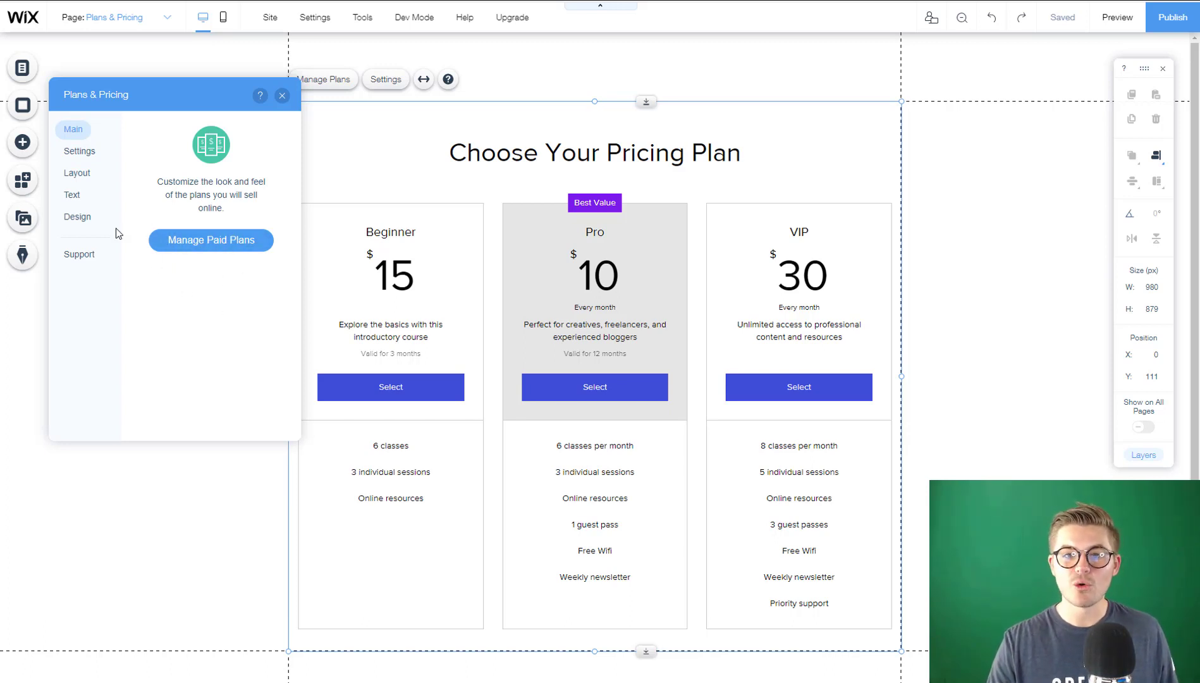
left_click(77, 154)
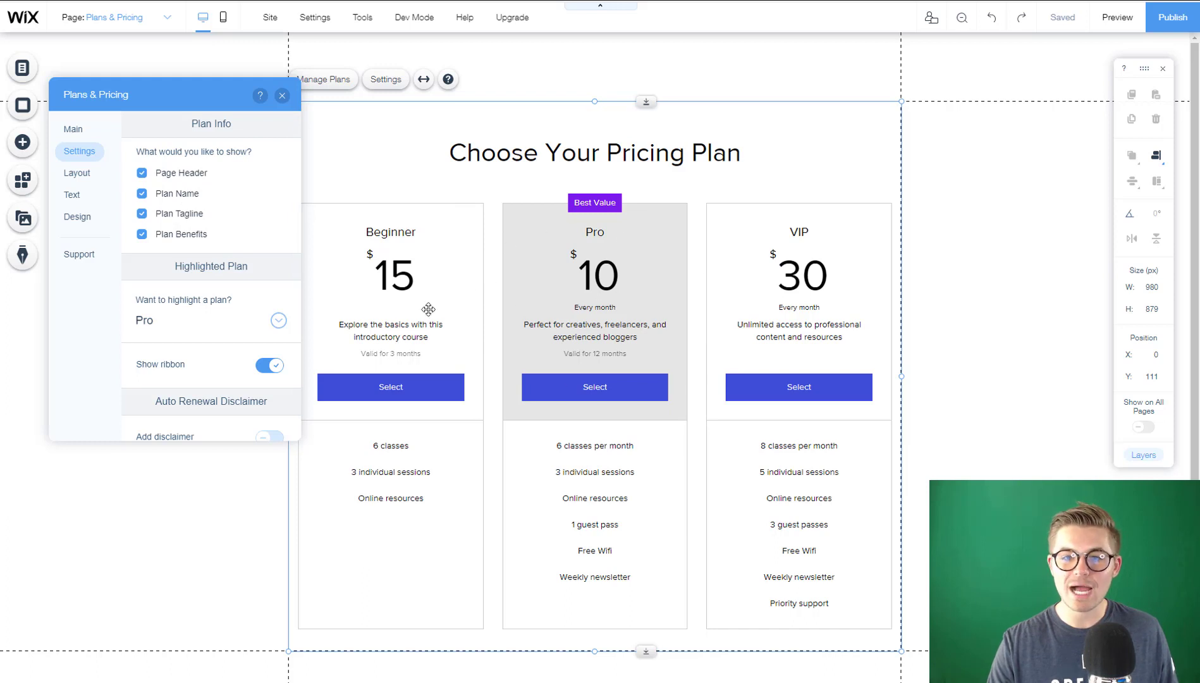
scroll(234, 246, "down", 1)
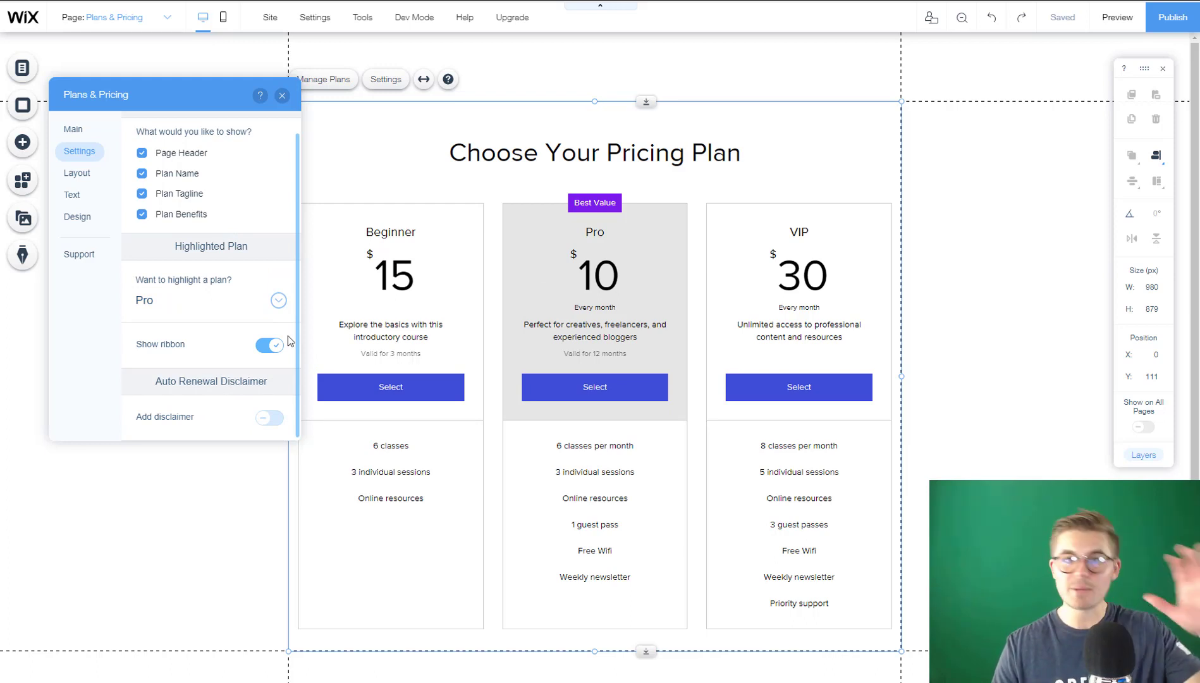
Keep Pro as the highlighted plan, toggle the auto-renewal disclaimer, then view Layout options
left_click(231, 307)
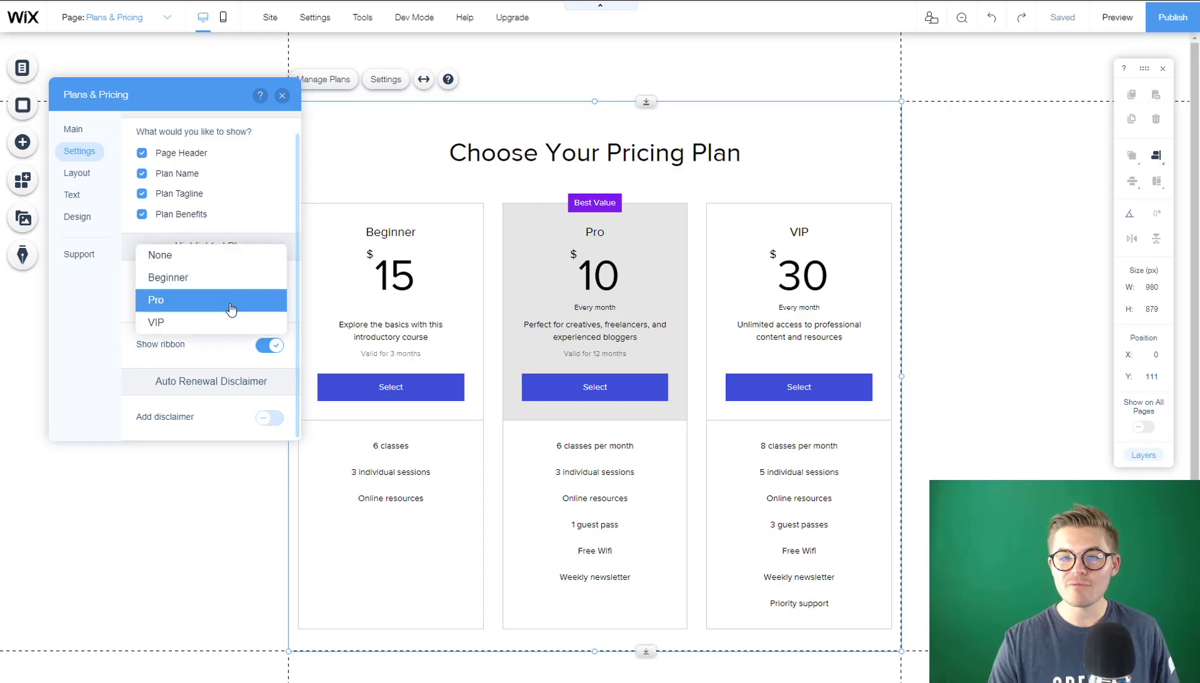
left_click(188, 304)
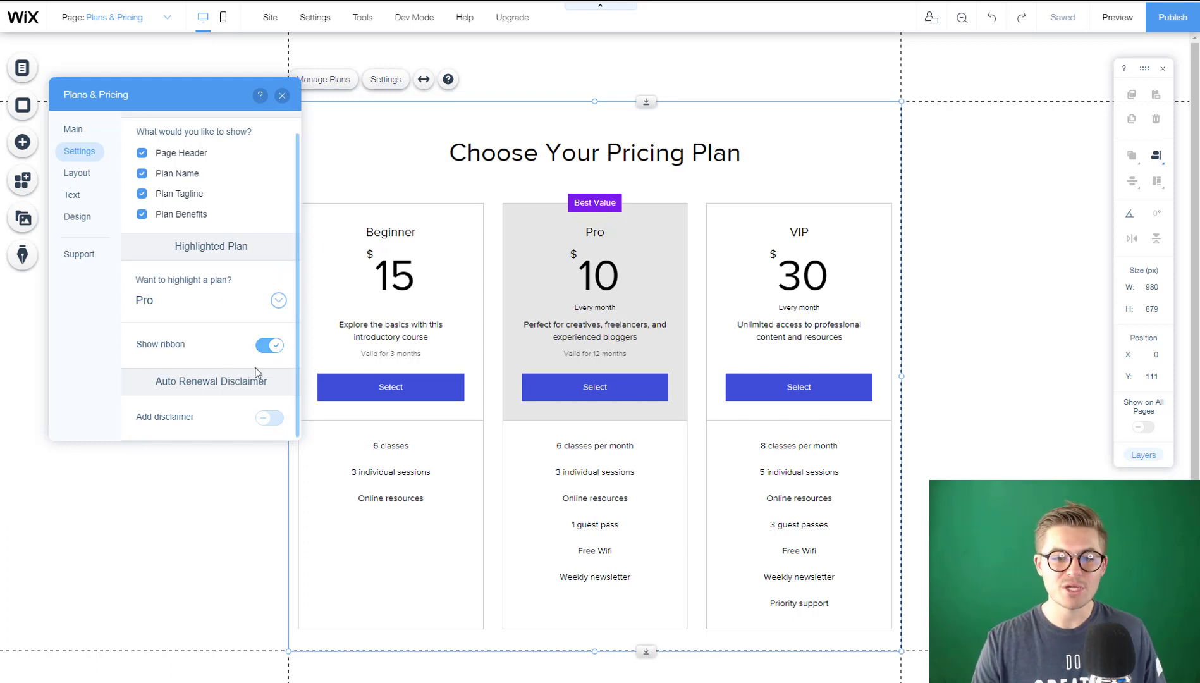
left_click(272, 421)
left_click(272, 421)
left_click(77, 173)
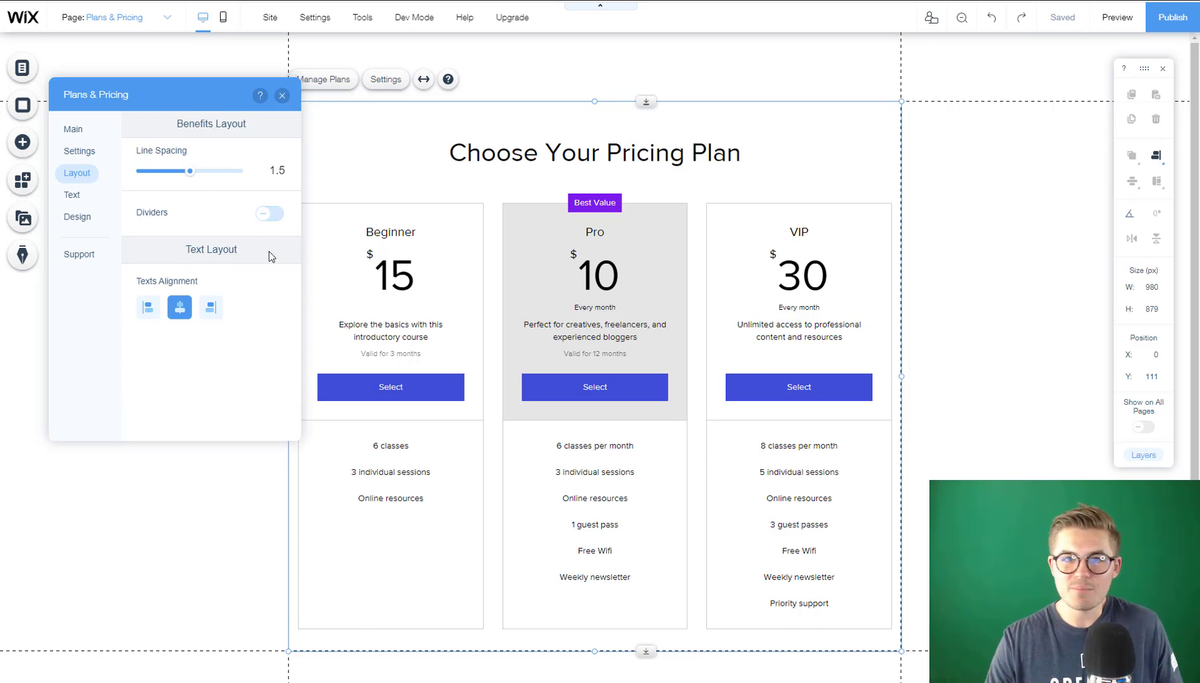
Browse the widget's Text and Design settings, then return to the Main settings tab
left_click(59, 196)
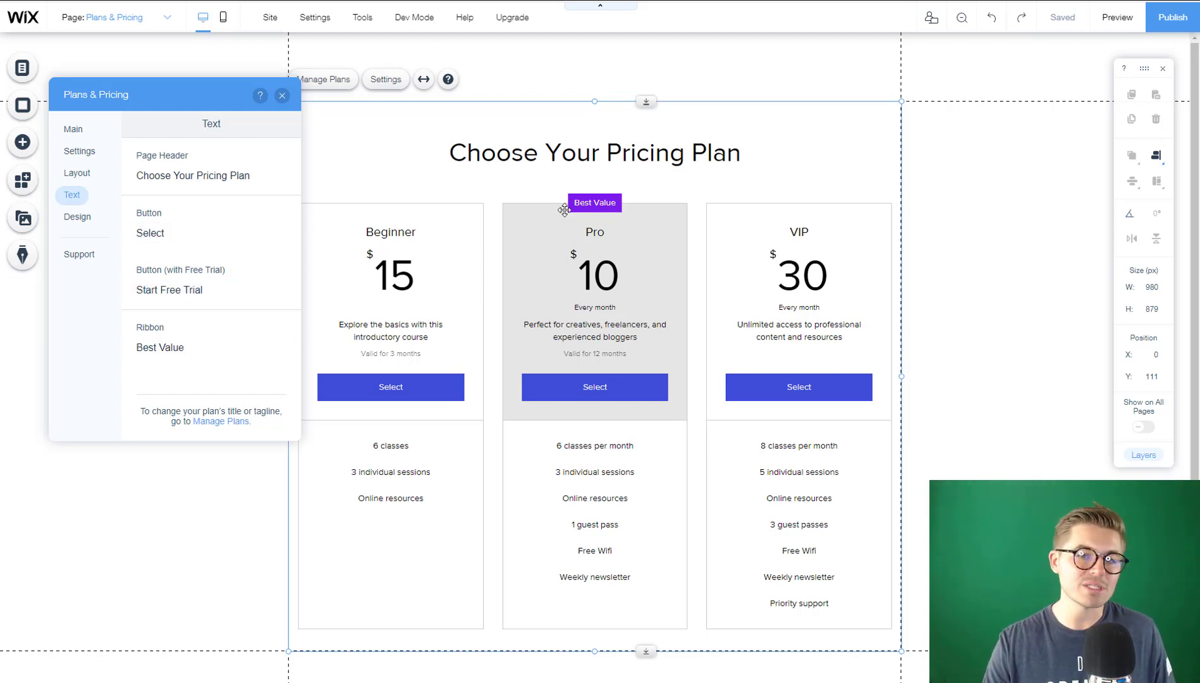
left_click(80, 219)
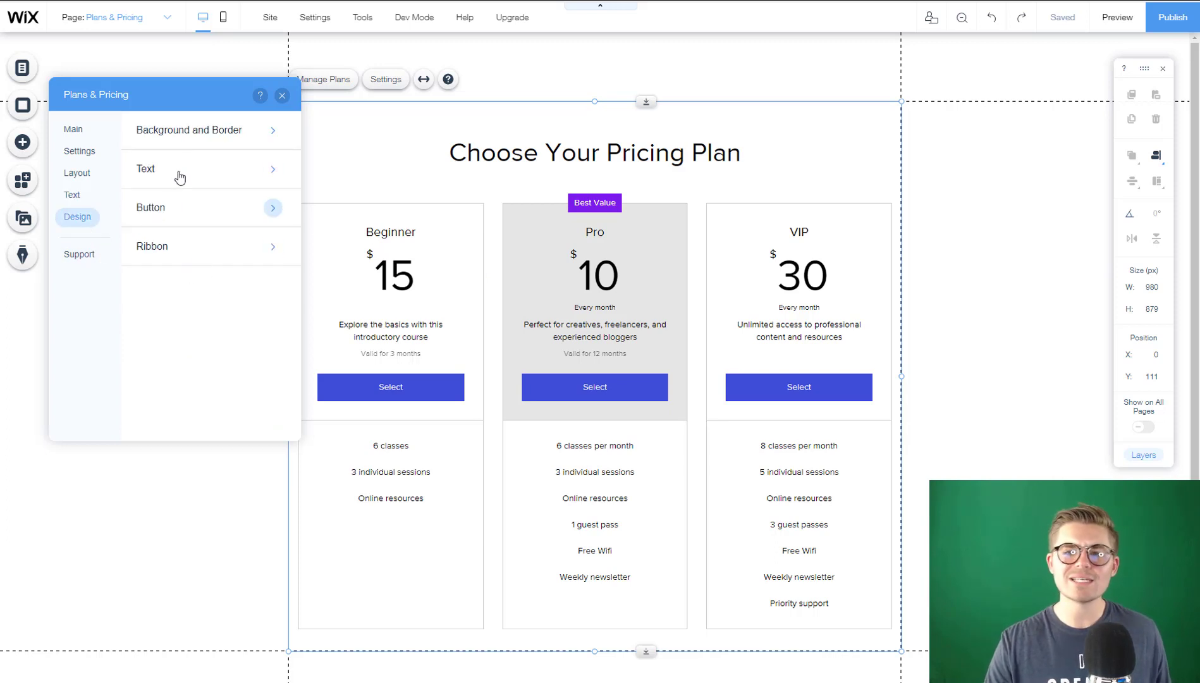
left_click(192, 143)
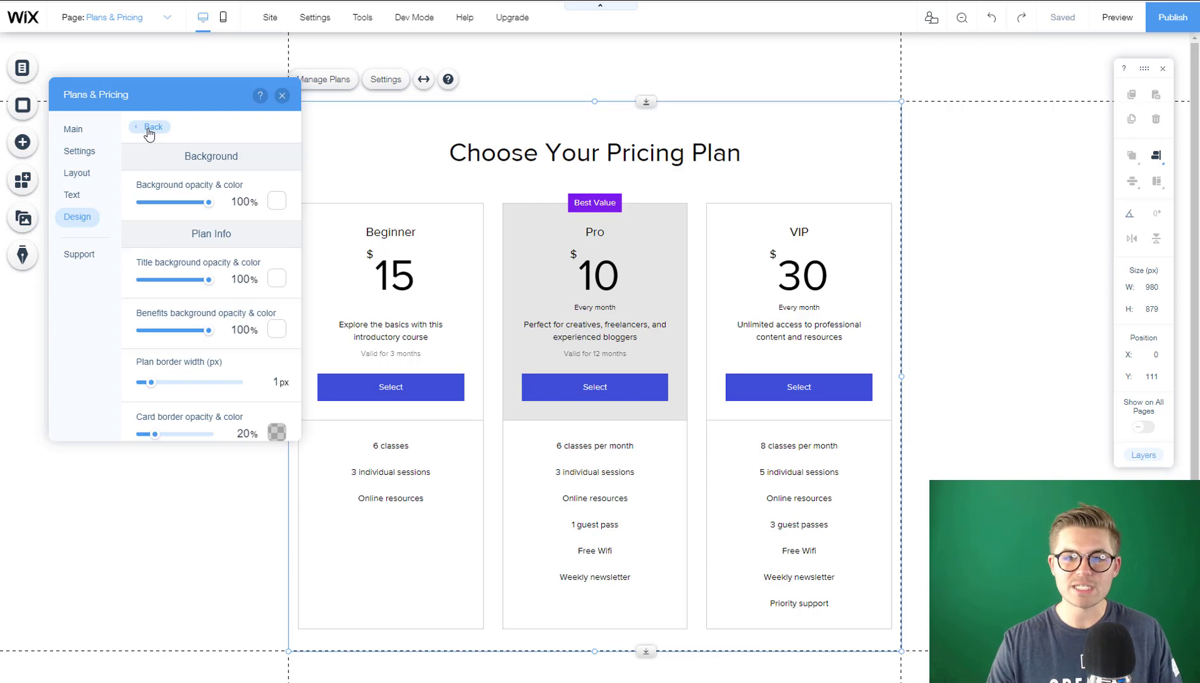
scroll(215, 264, "down", 2)
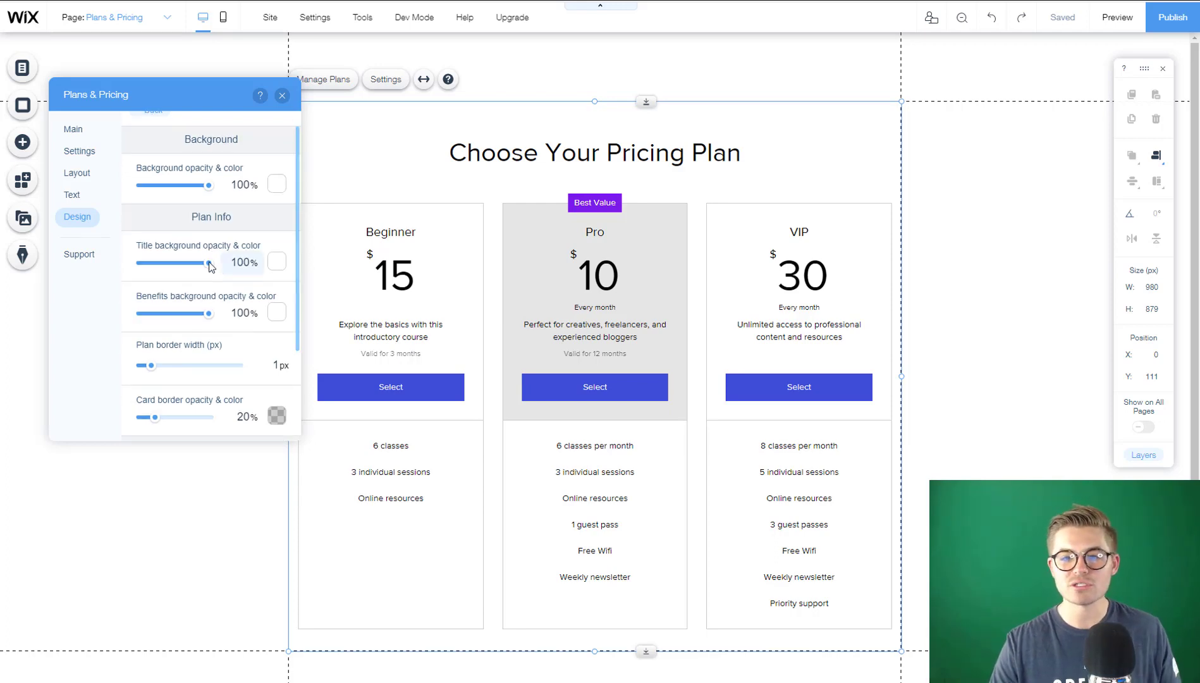
scroll(128, 171, "up", 2)
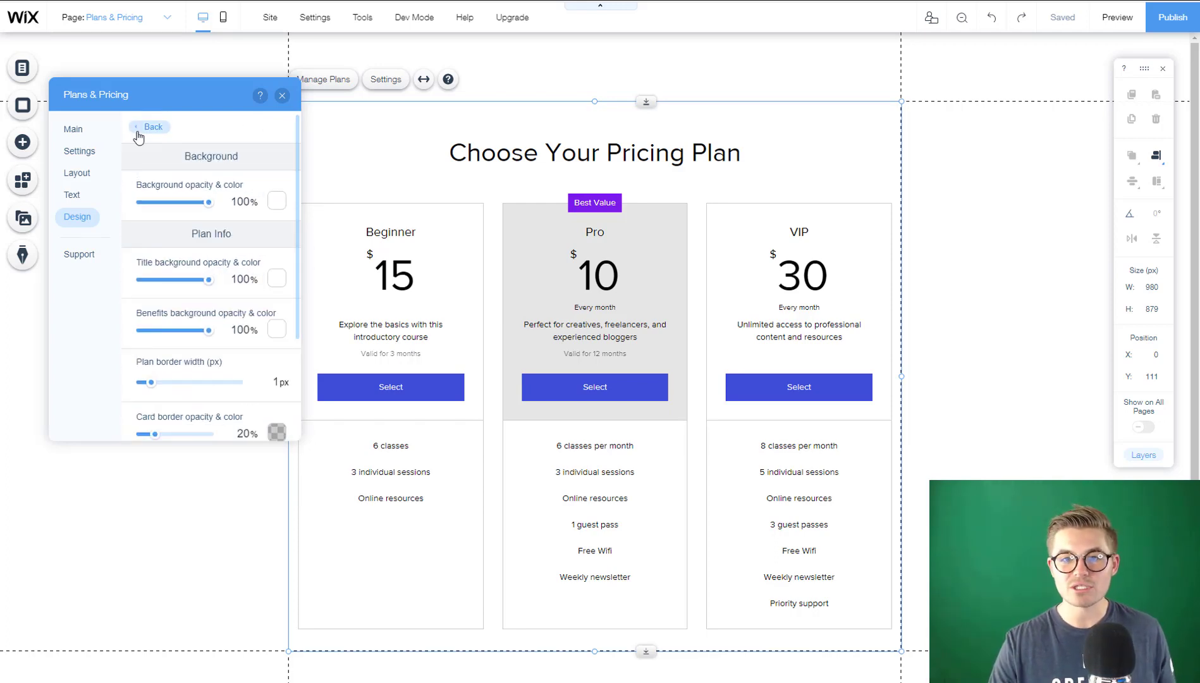
left_click(138, 130)
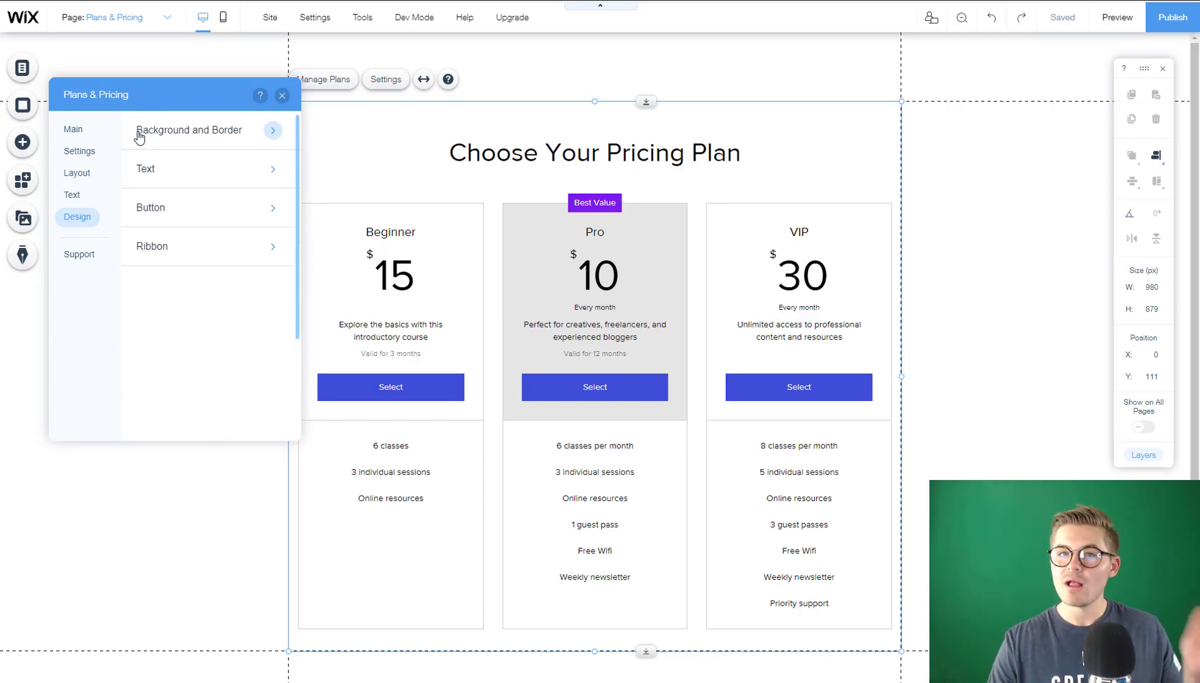
left_click(81, 131)
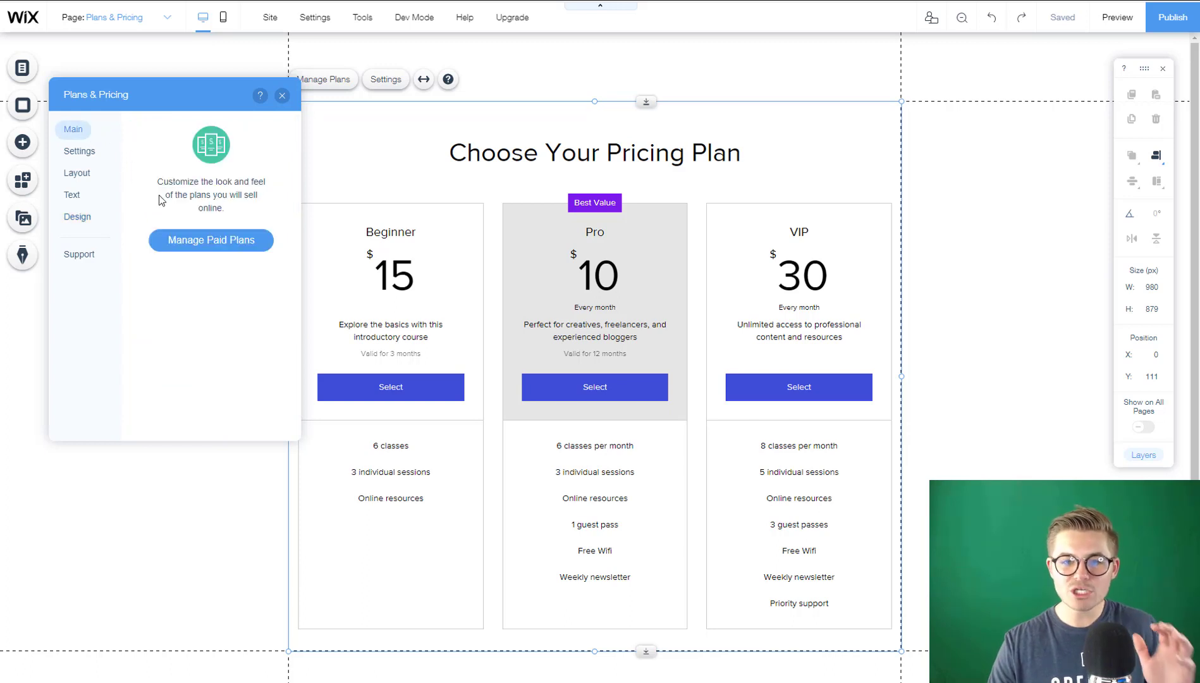
Open Manage Paid Plans in the Dashboard and dismiss the first-plan welcome prompt
left_click(212, 247)
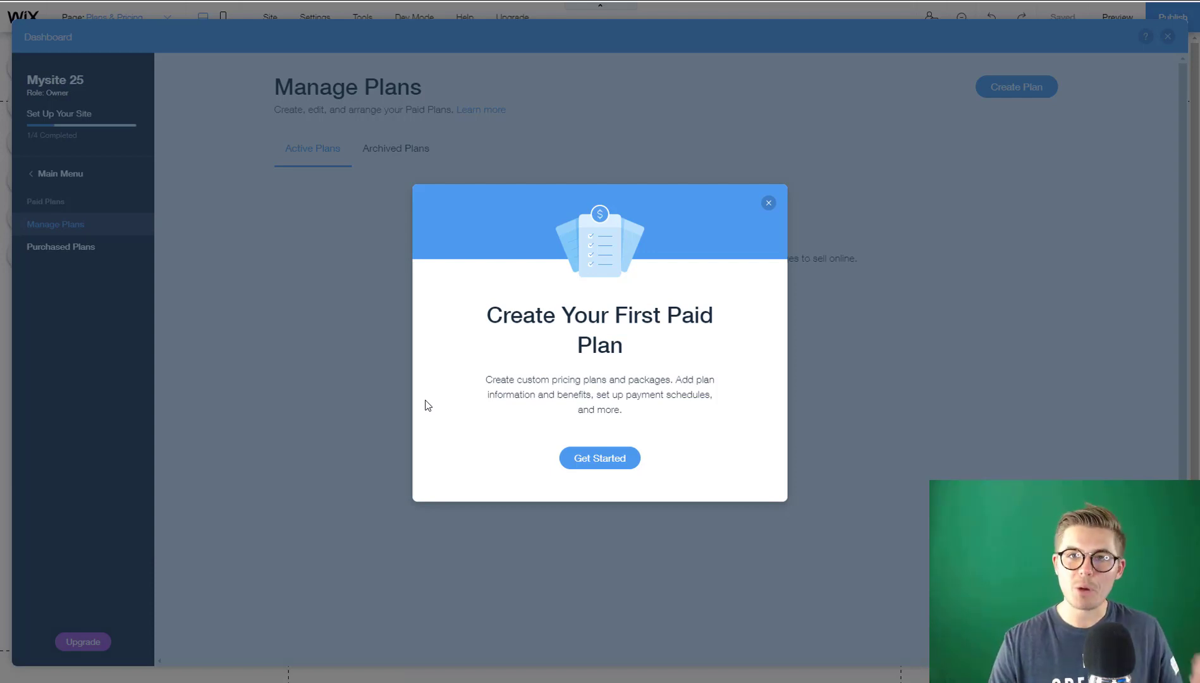
left_click(601, 466)
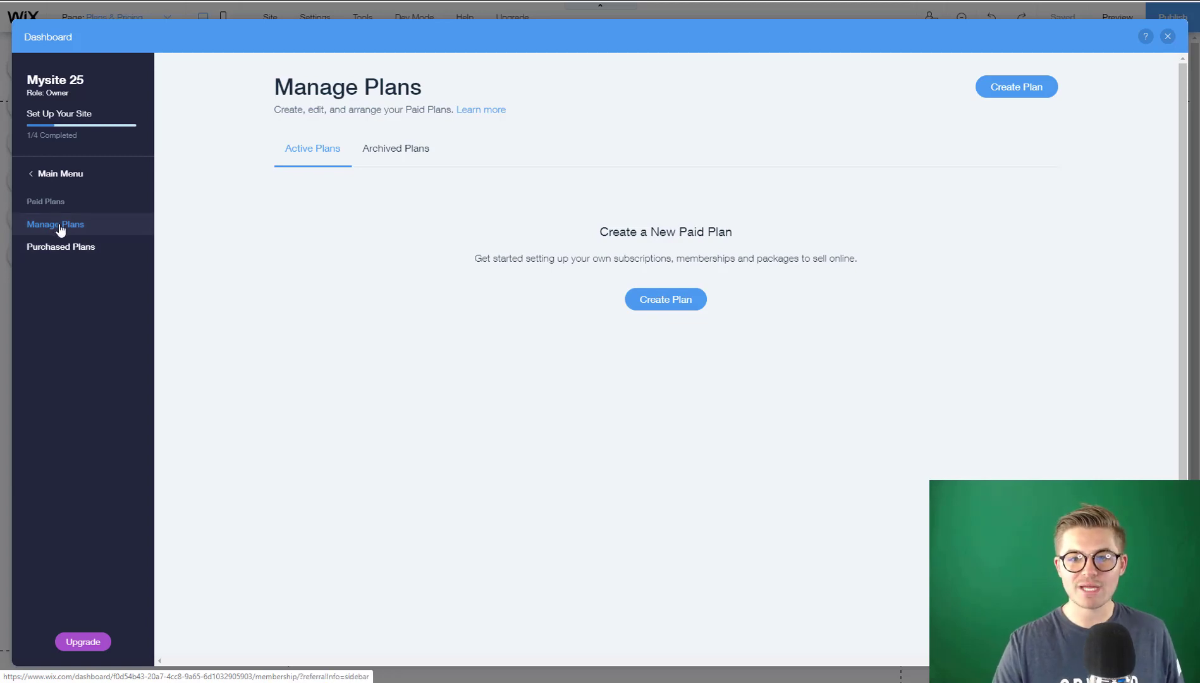
Create a new plan, opening the blank Untitled plan form
left_click(660, 300)
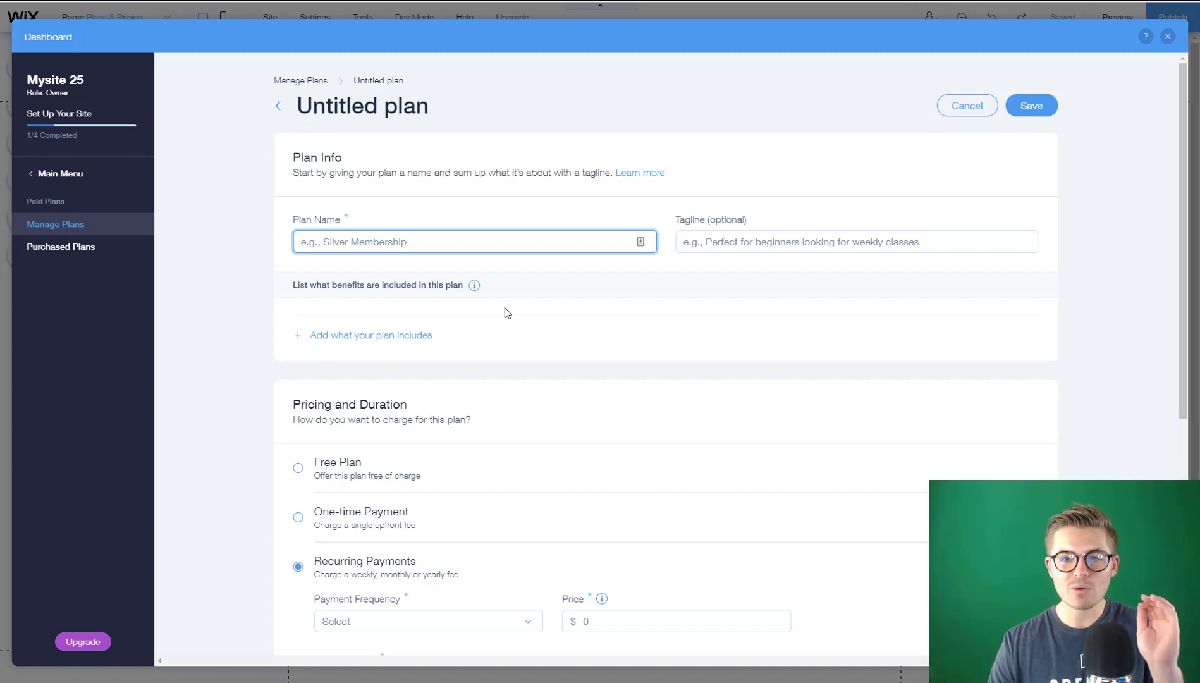
scroll(499, 303, "down", 3)
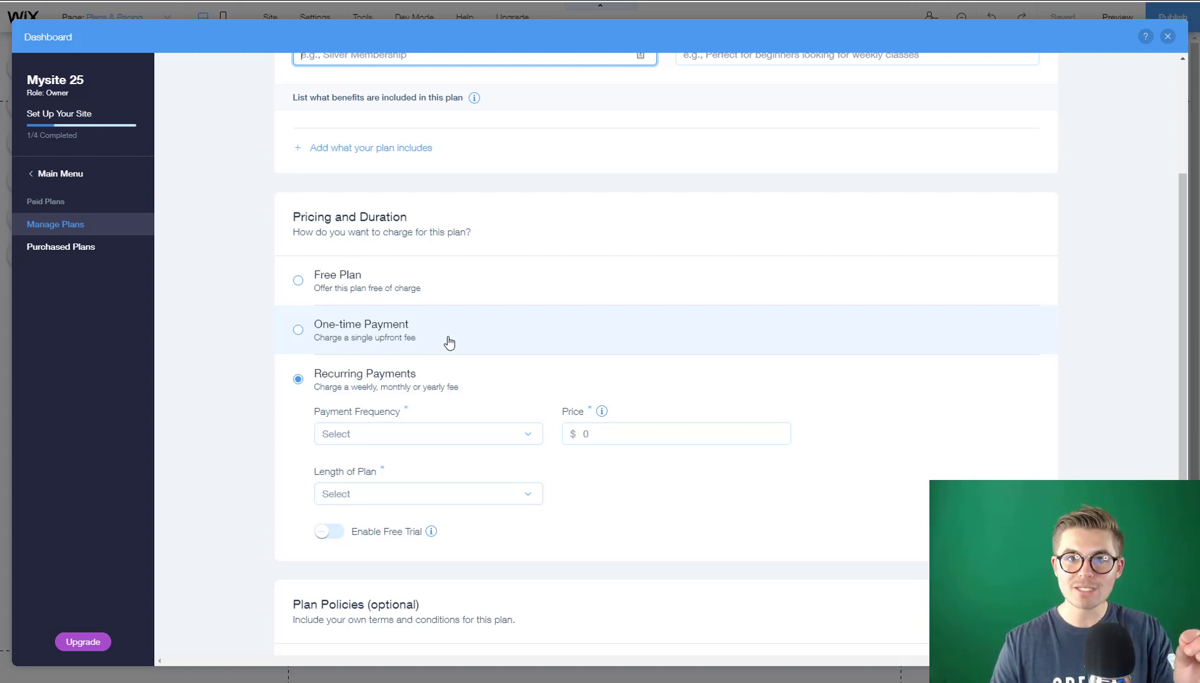
scroll(442, 374, "down", 1)
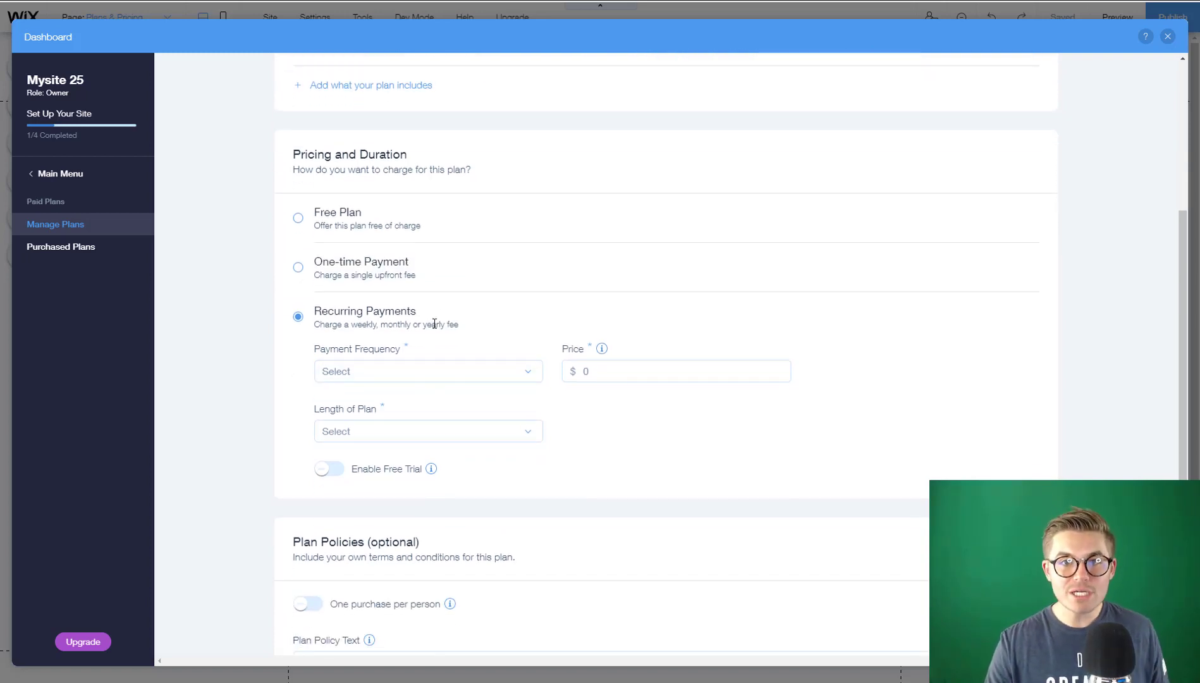
Review the Payment Frequency and Length of Plan choices without changing them
left_click(479, 376)
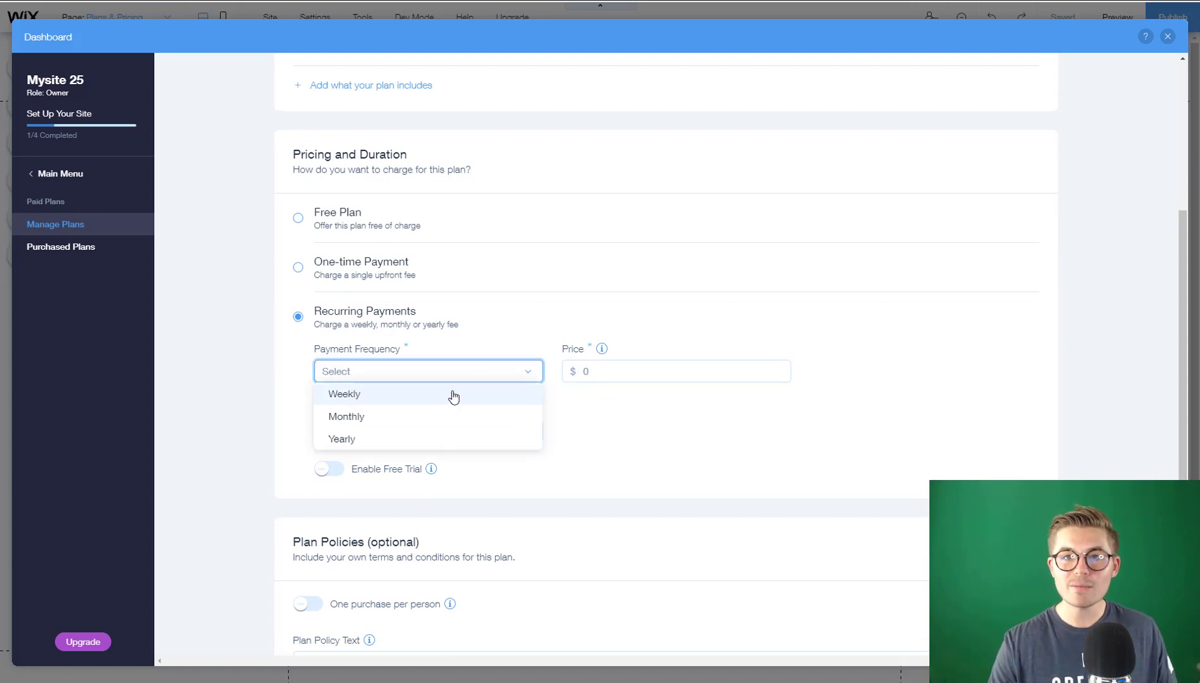
left_click(487, 375)
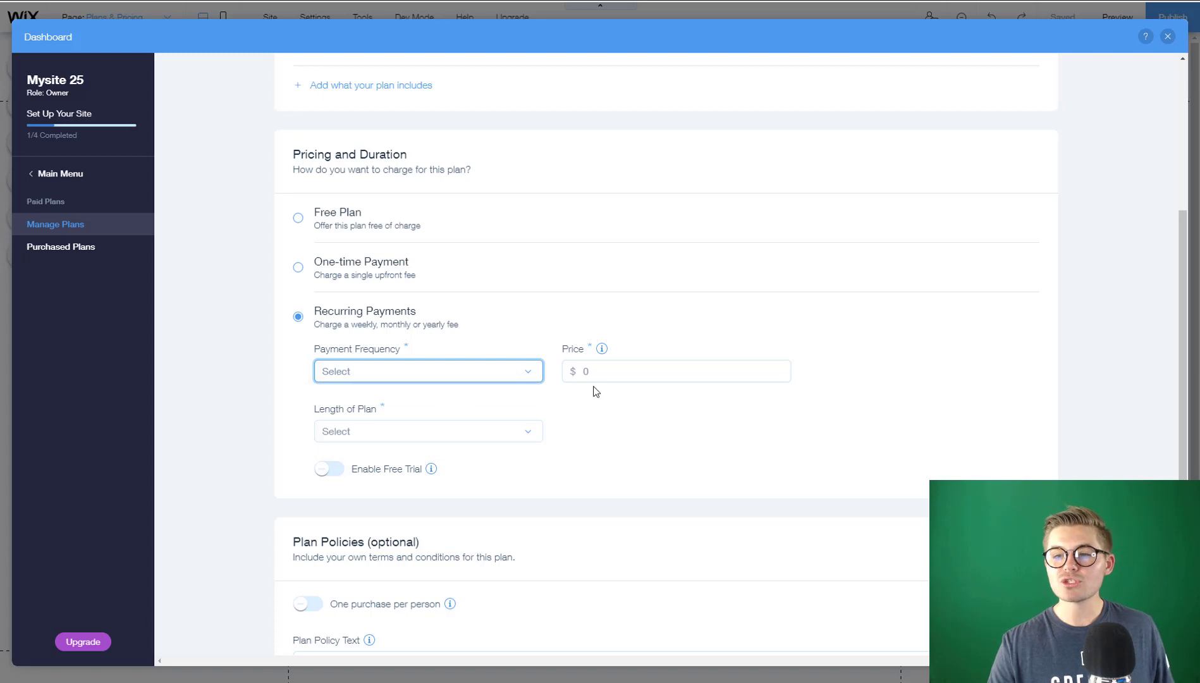
left_click(481, 439)
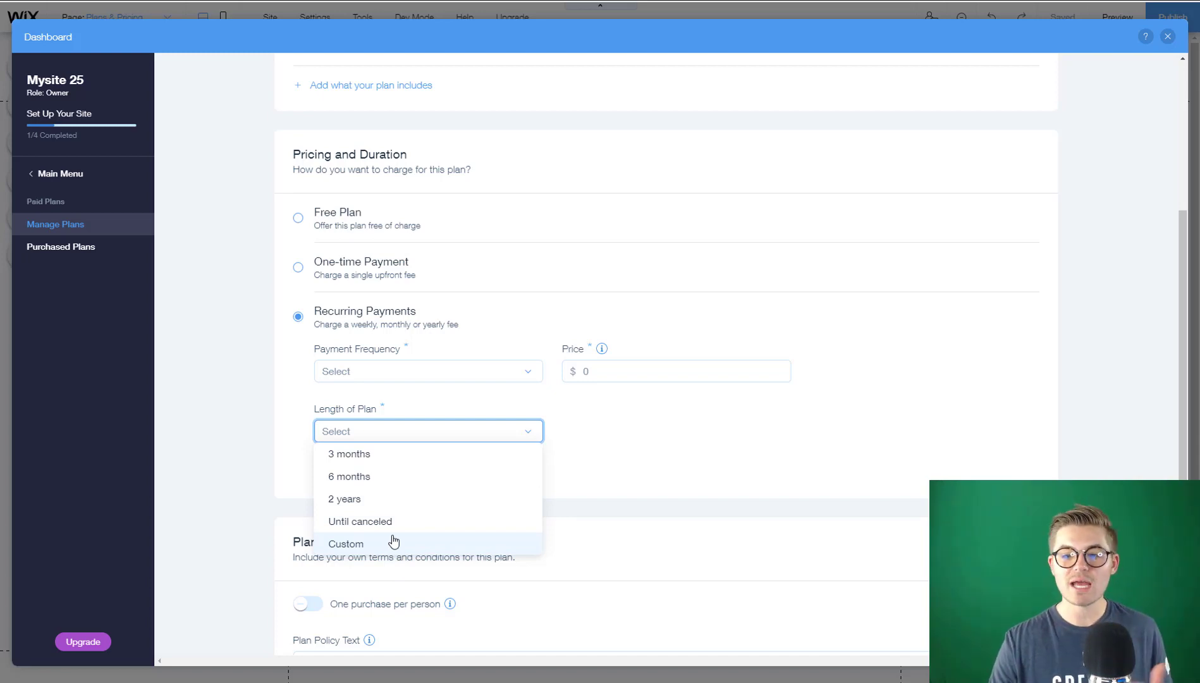
left_click(532, 440)
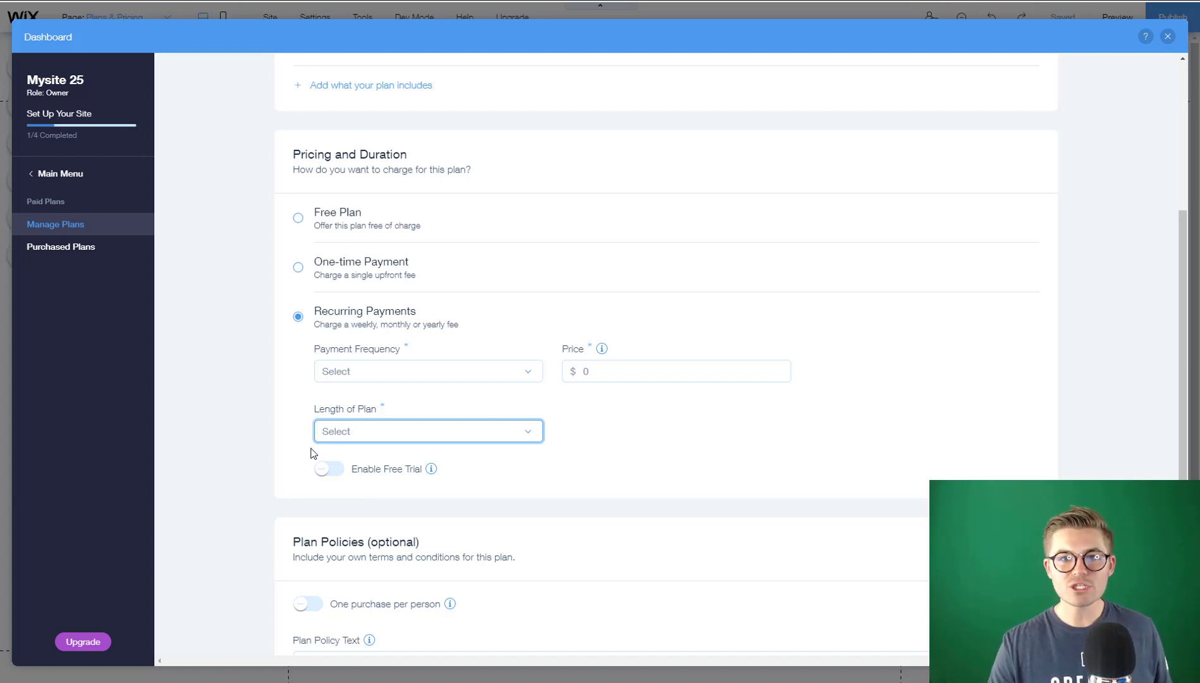
scroll(282, 448, "down", 2)
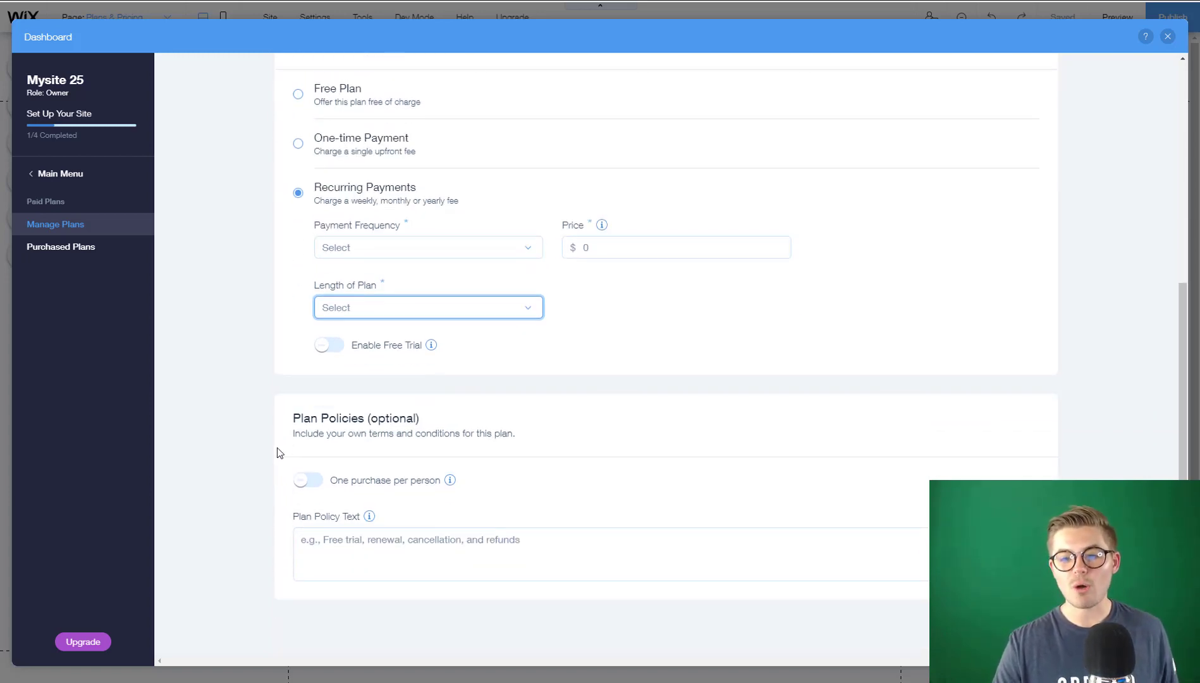
scroll(292, 431, "up", 3)
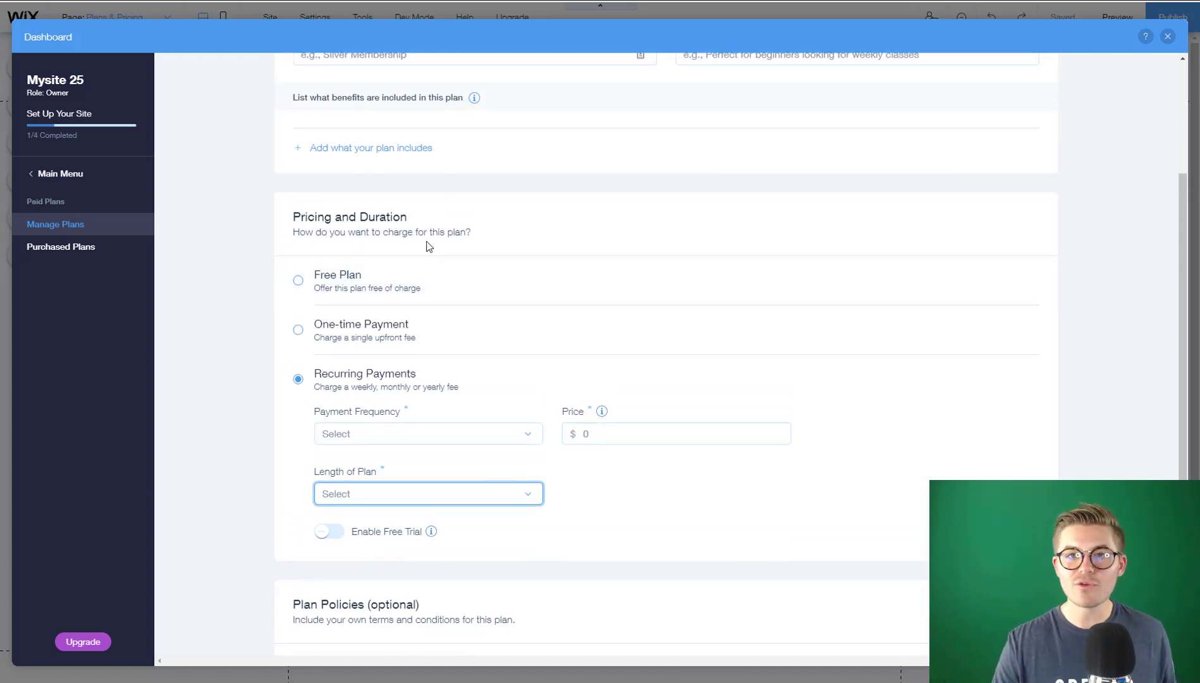
scroll(443, 278, "up", 2)
scroll(276, 355, "up", 1)
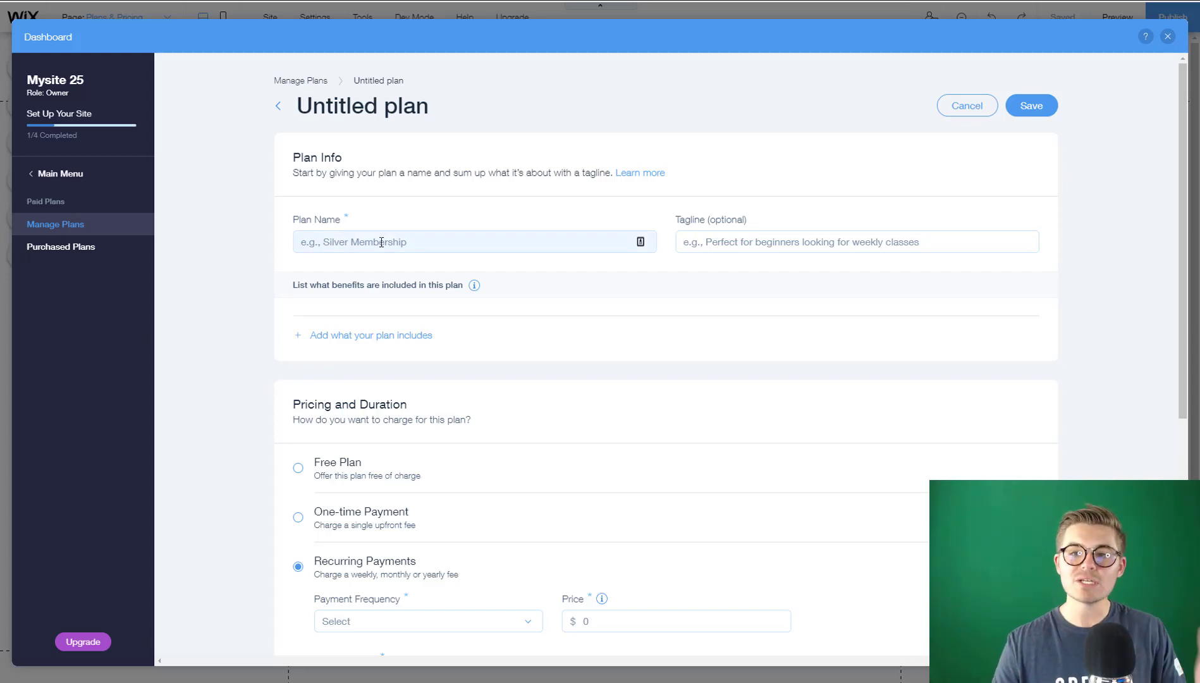
Enter the plan name 'Single Pay Onvestmen' and correct it to 'Single Pay Investmen'
left_click(381, 242)
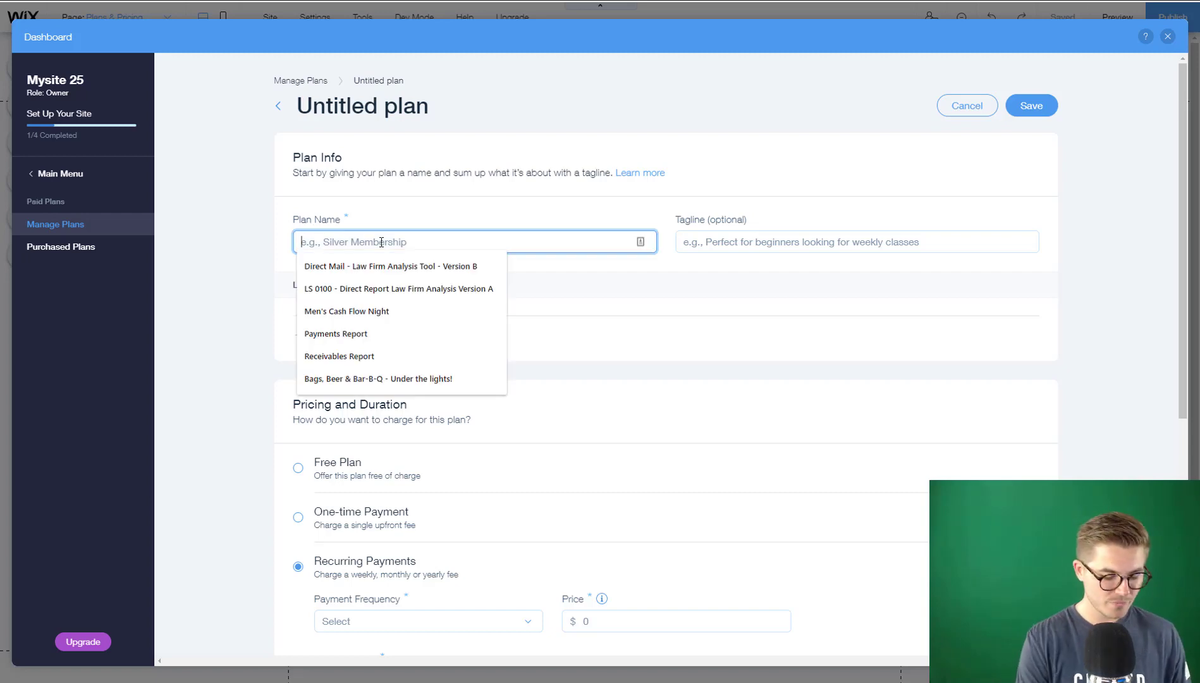
type("Single Pay Onvestmen")
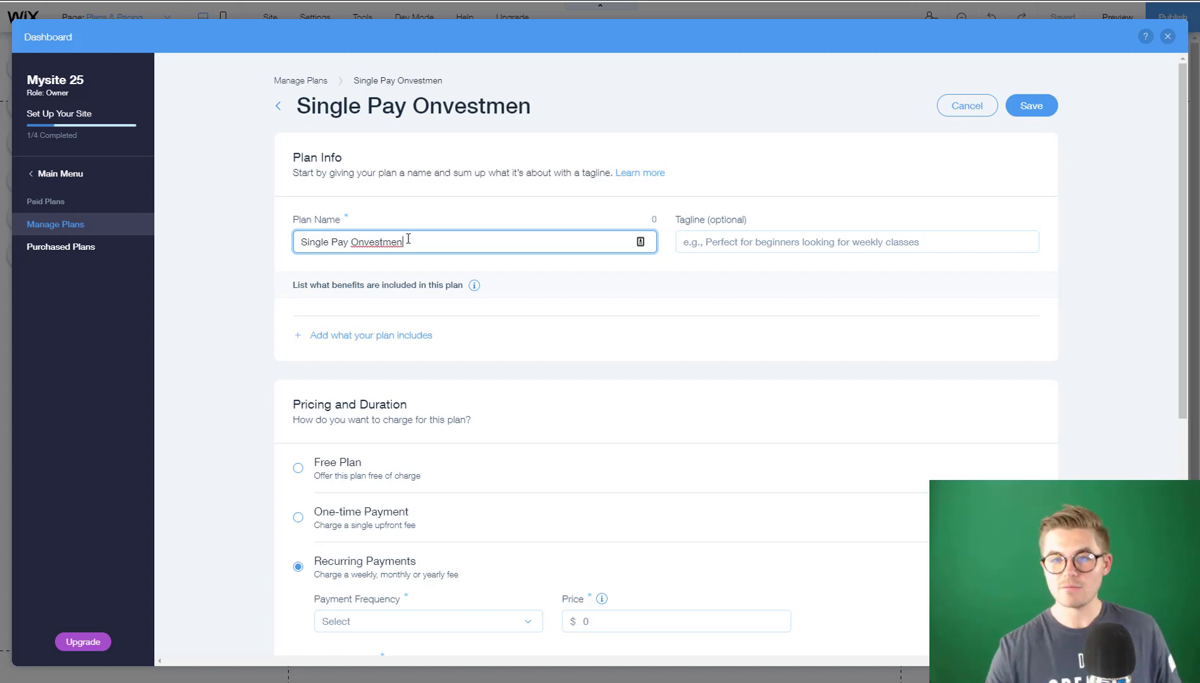
left_click(352, 243)
key("Delete")
type("I")
left_click(402, 247)
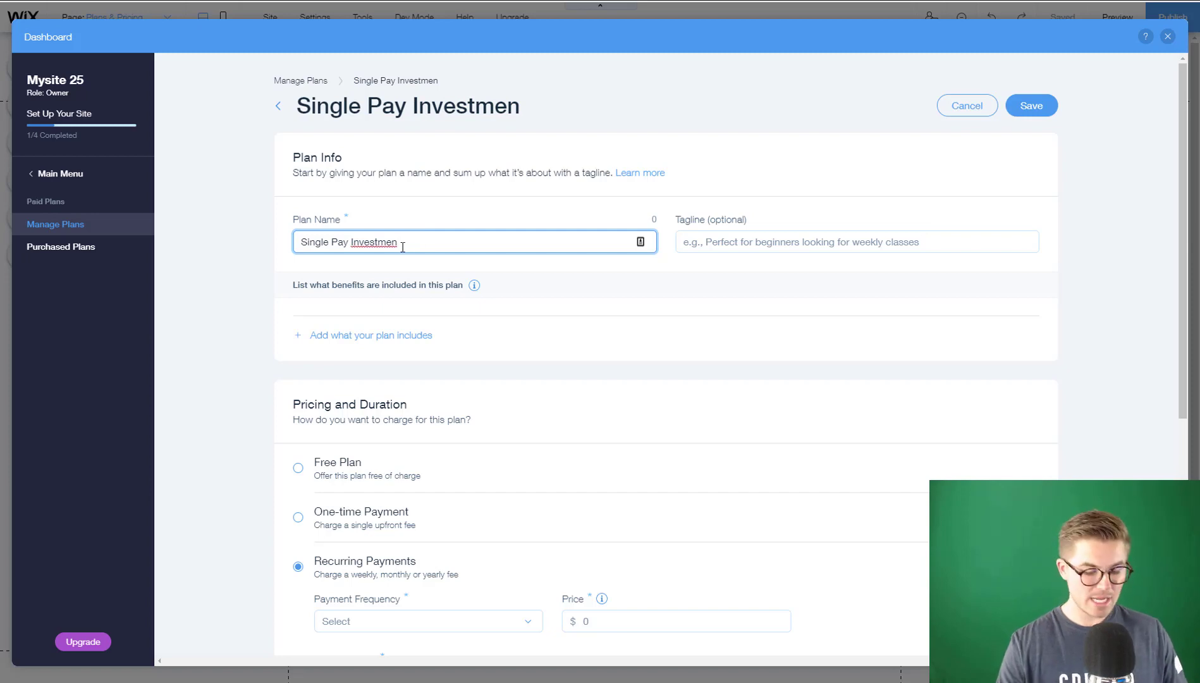
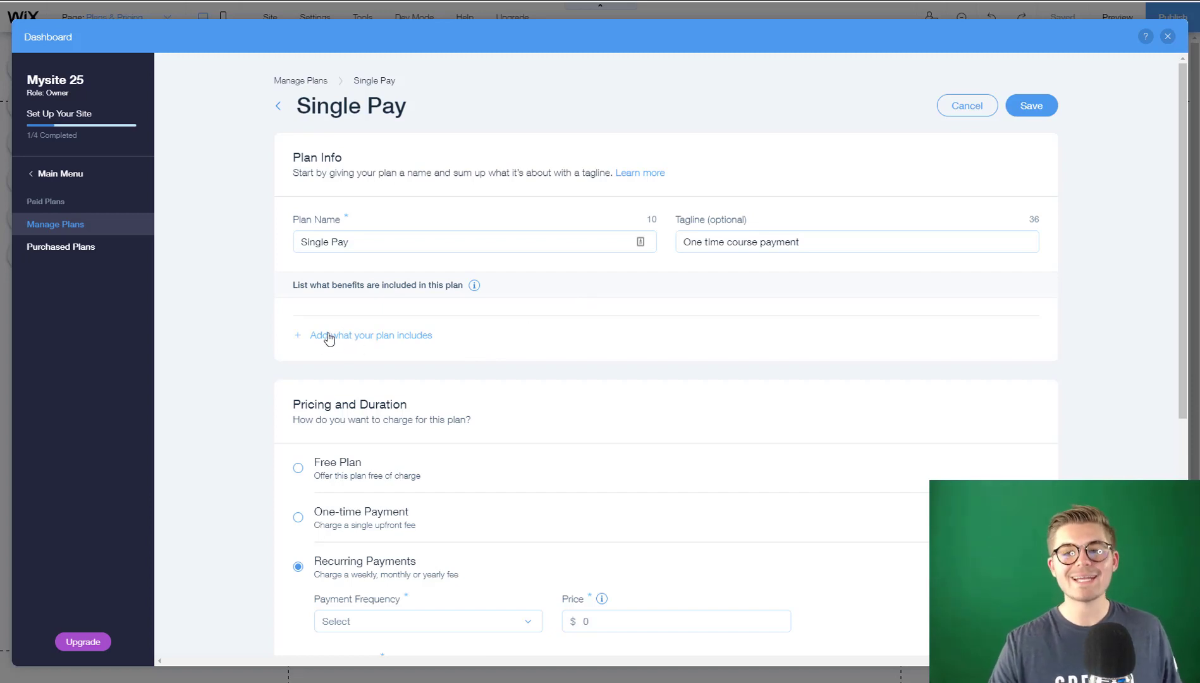
Add an empty benefit line to the Single Pay plan and scroll down to Pricing and Duration
left_click(328, 339)
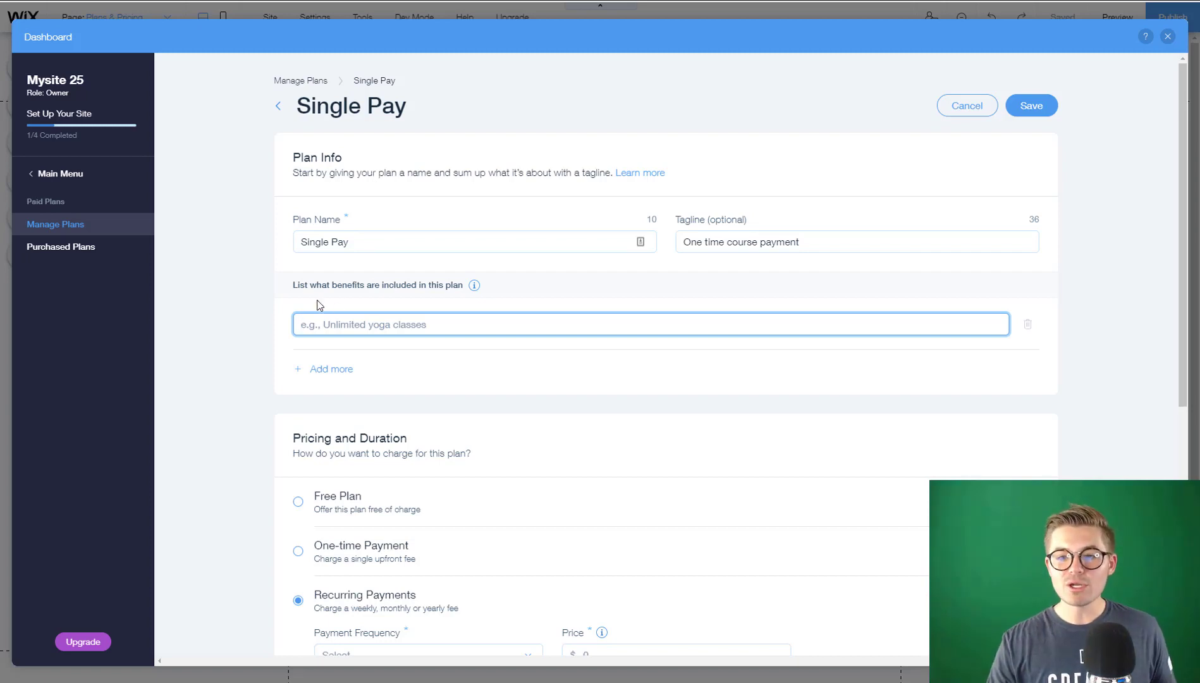
scroll(289, 316, "down", 1)
scroll(260, 256, "down", 5)
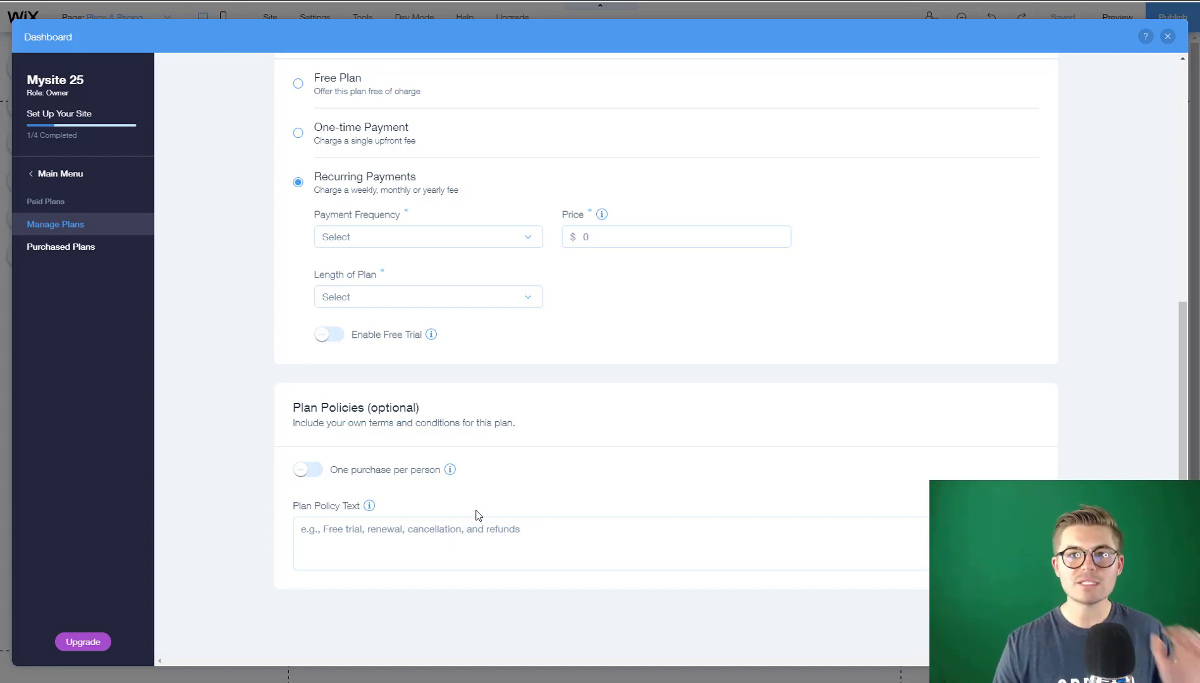
Make Single Pay a one-time payment priced at 1995
left_click(373, 139)
left_click(401, 232)
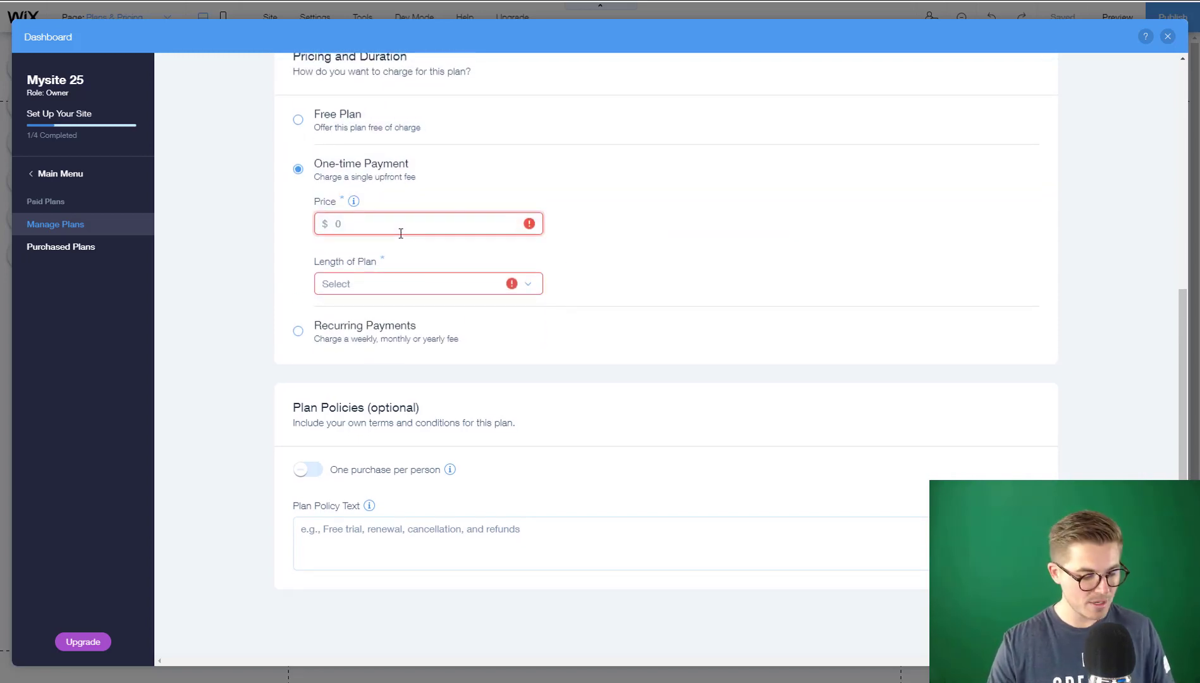
type("1")
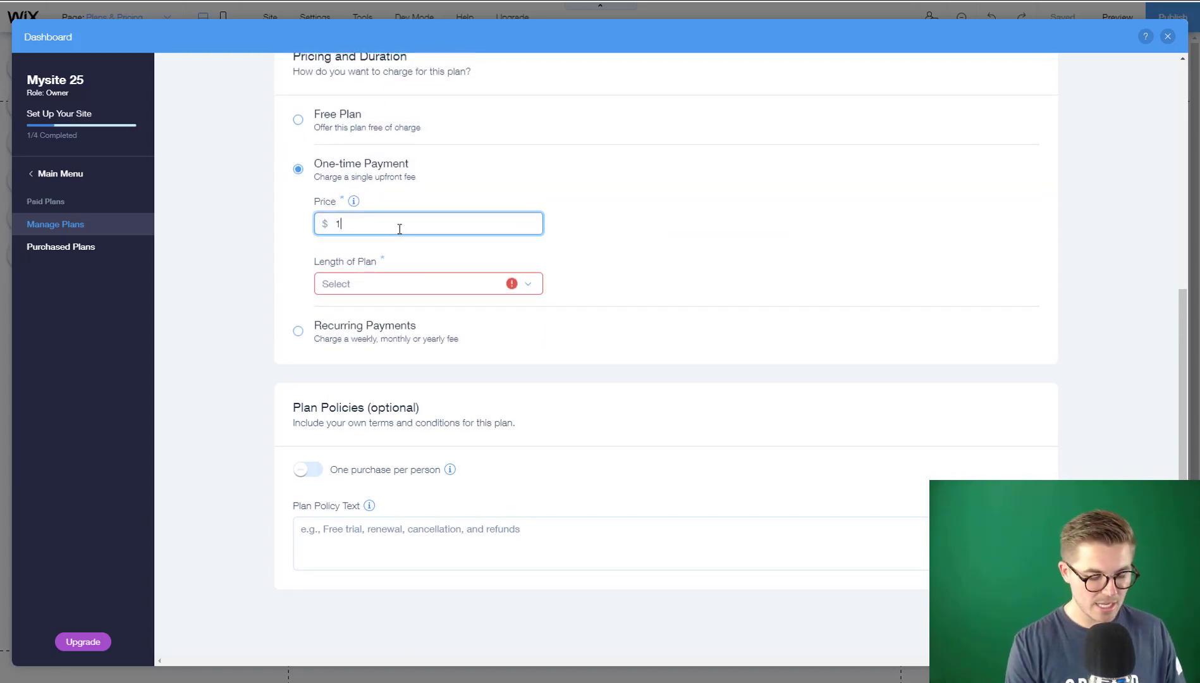
type("995")
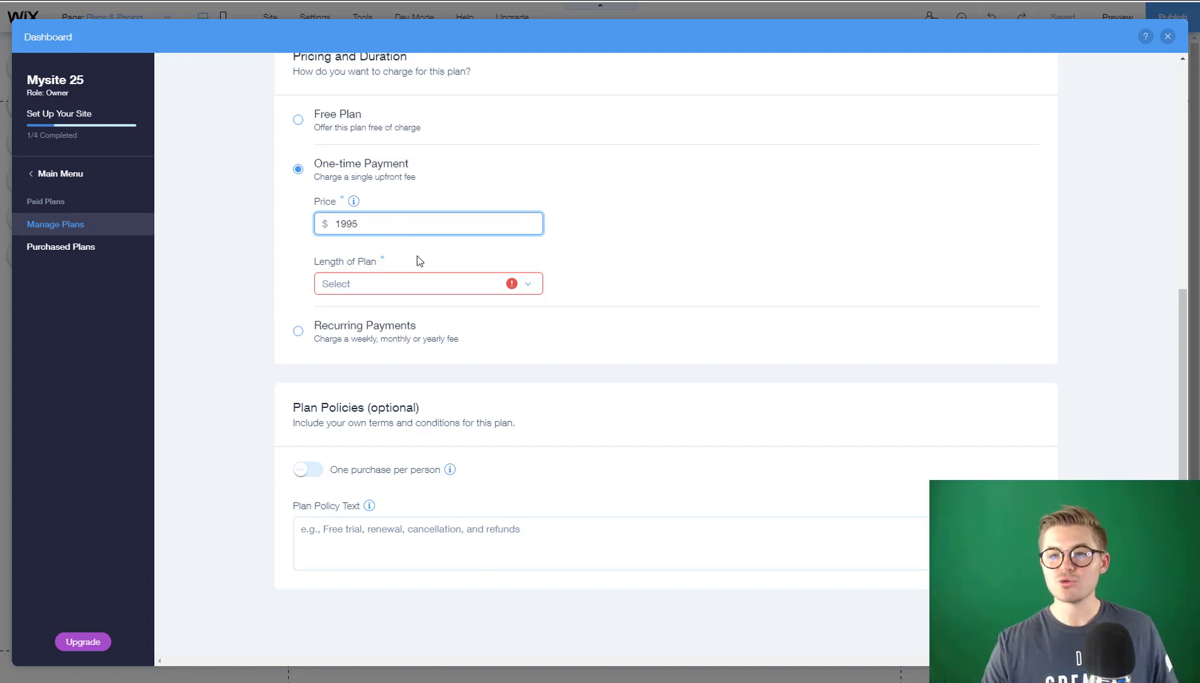
Set the plan length to a custom 1 year and save the plan
left_click(370, 297)
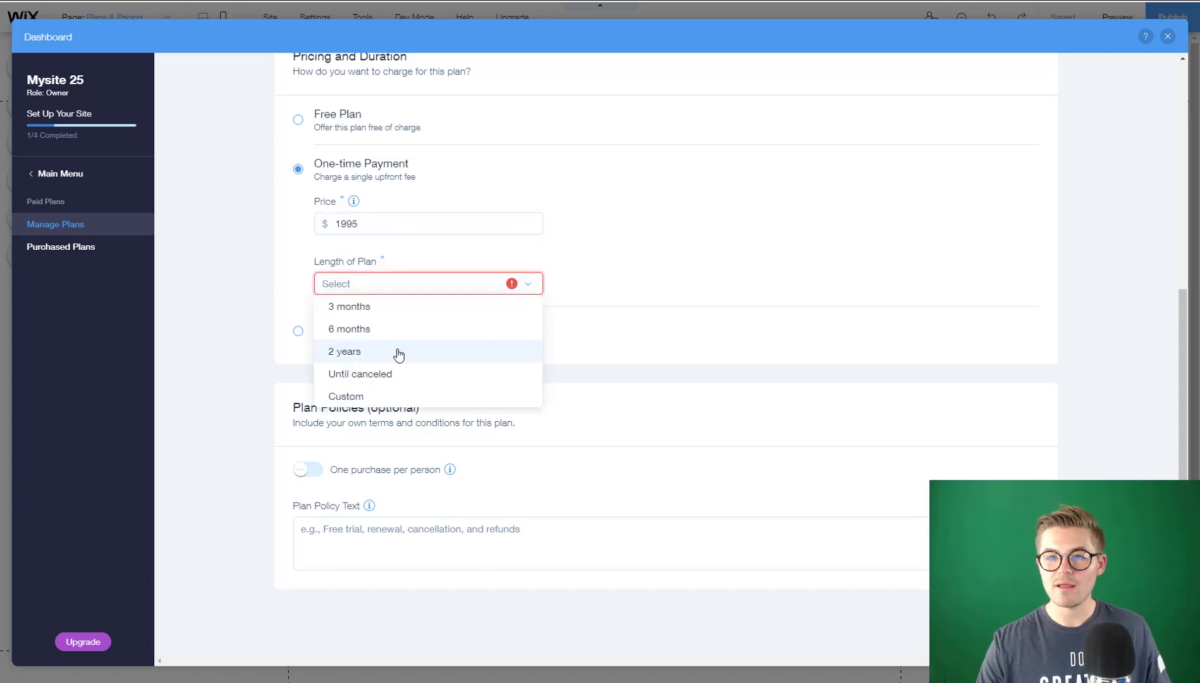
left_click(454, 396)
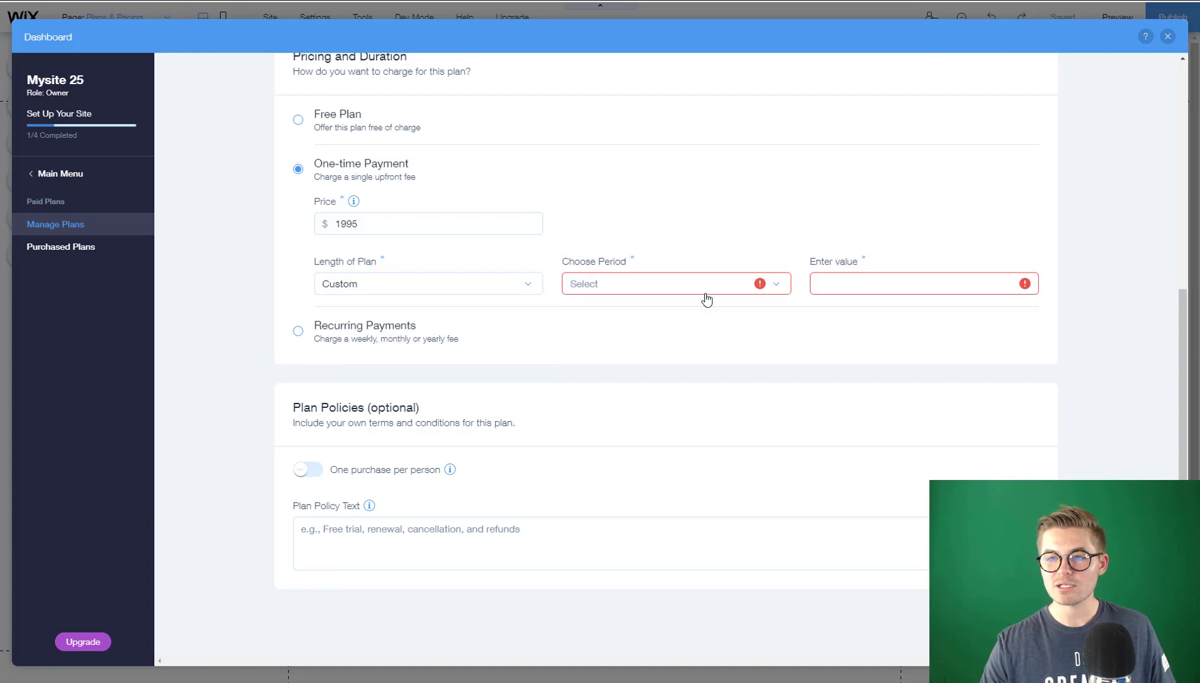
left_click(671, 285)
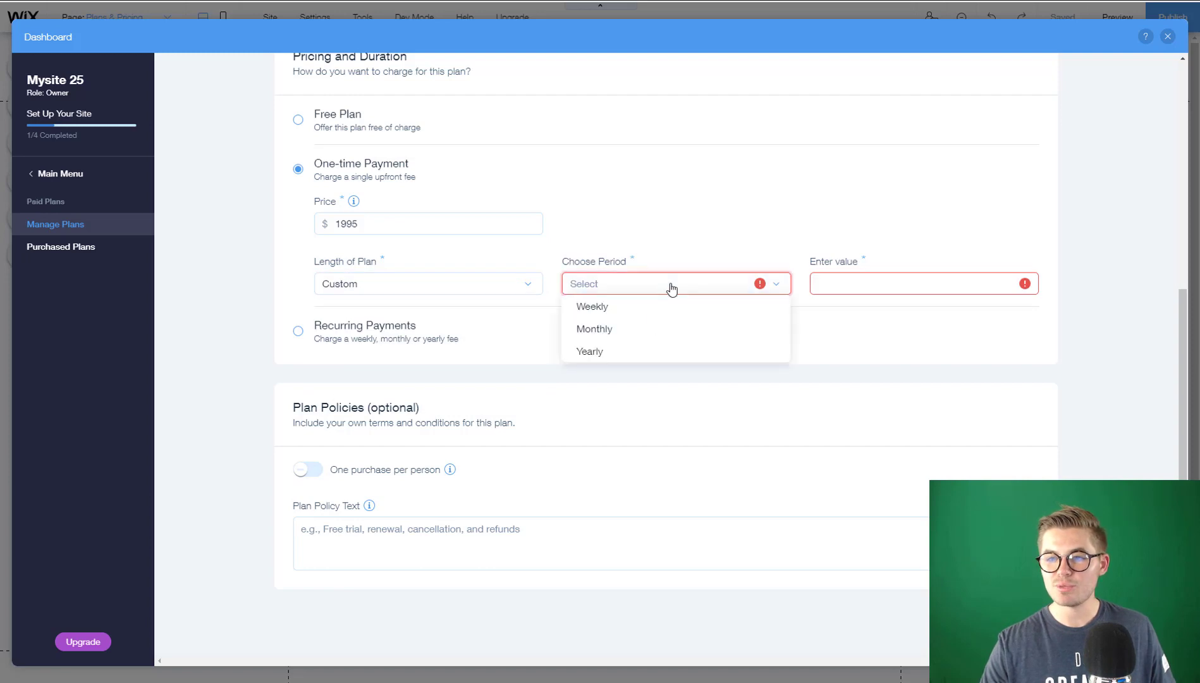
left_click(612, 354)
left_click(890, 284)
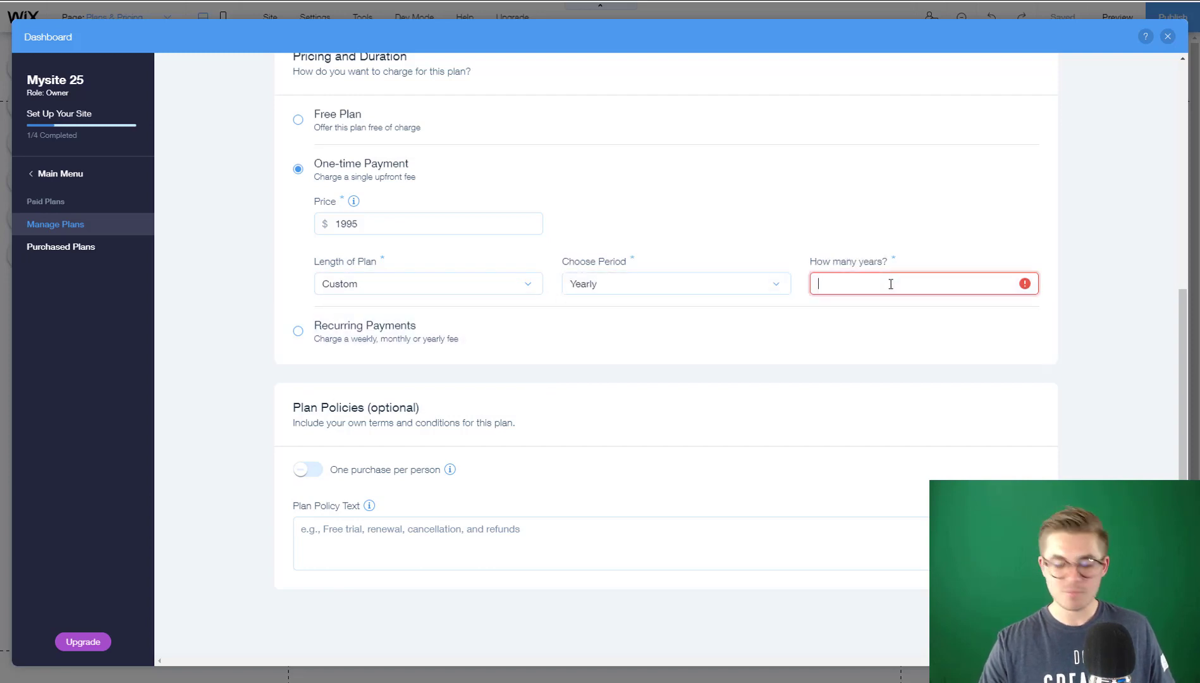
type("1")
left_click(846, 249)
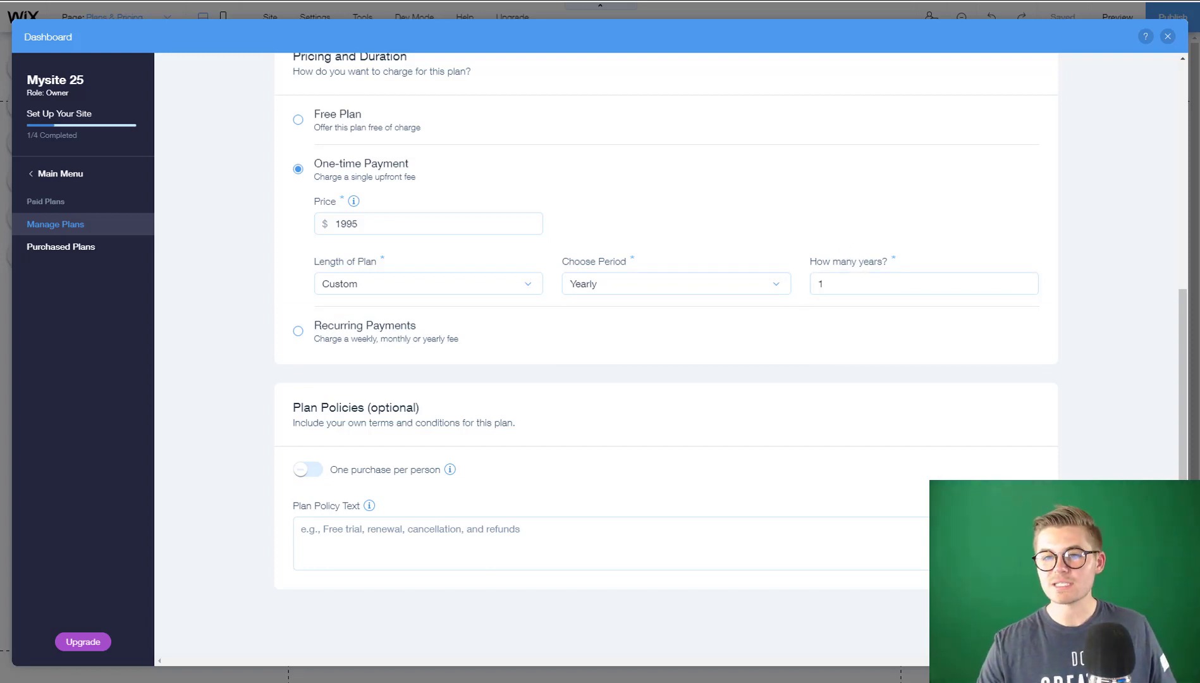
left_click(1011, 626)
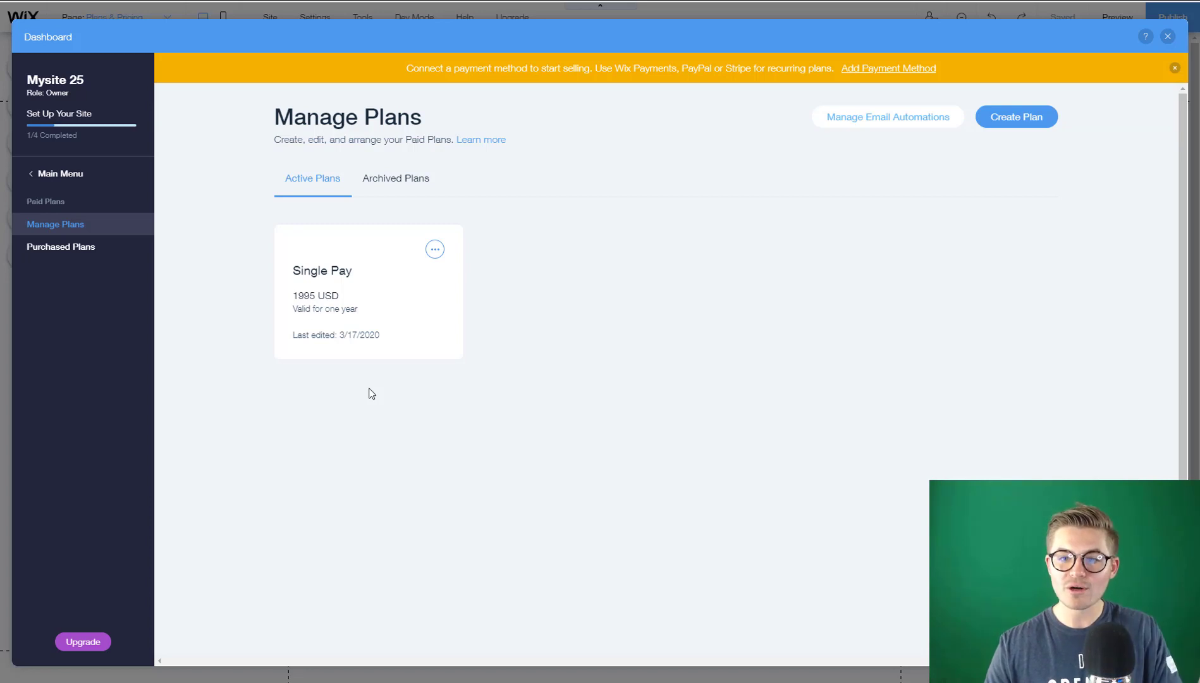
Check the Single Pay plan's options menu, view the empty Archived Plans tab, and return to Active Plans
mouse_move(366, 271)
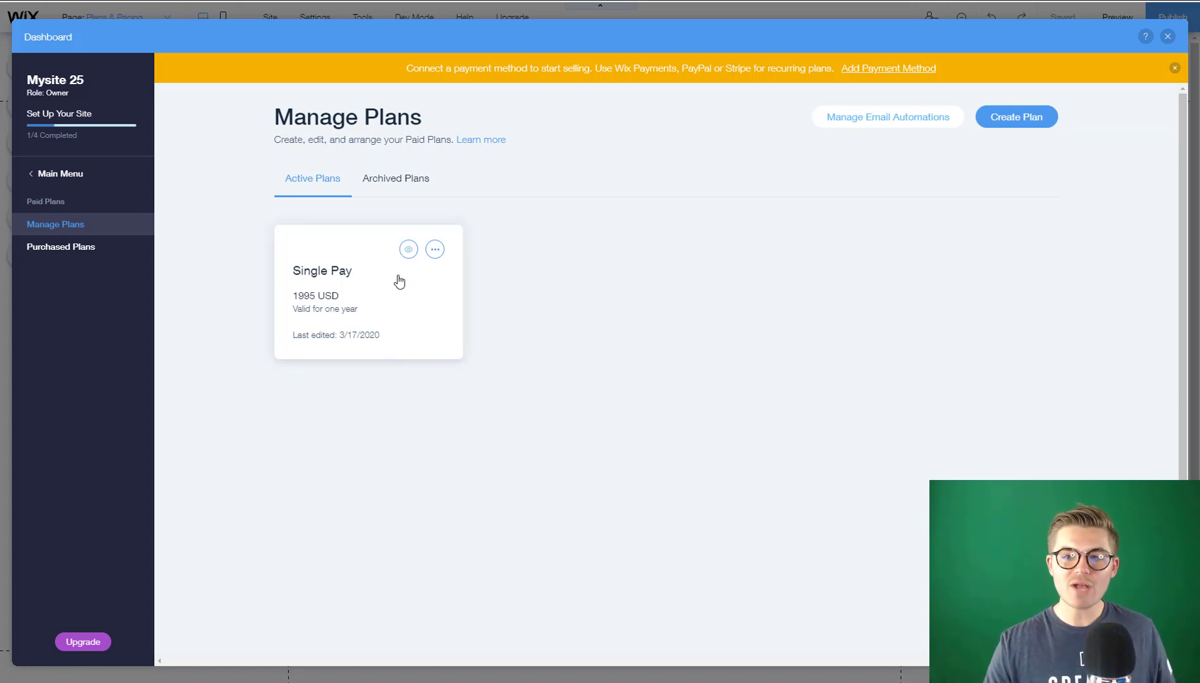
left_click(436, 256)
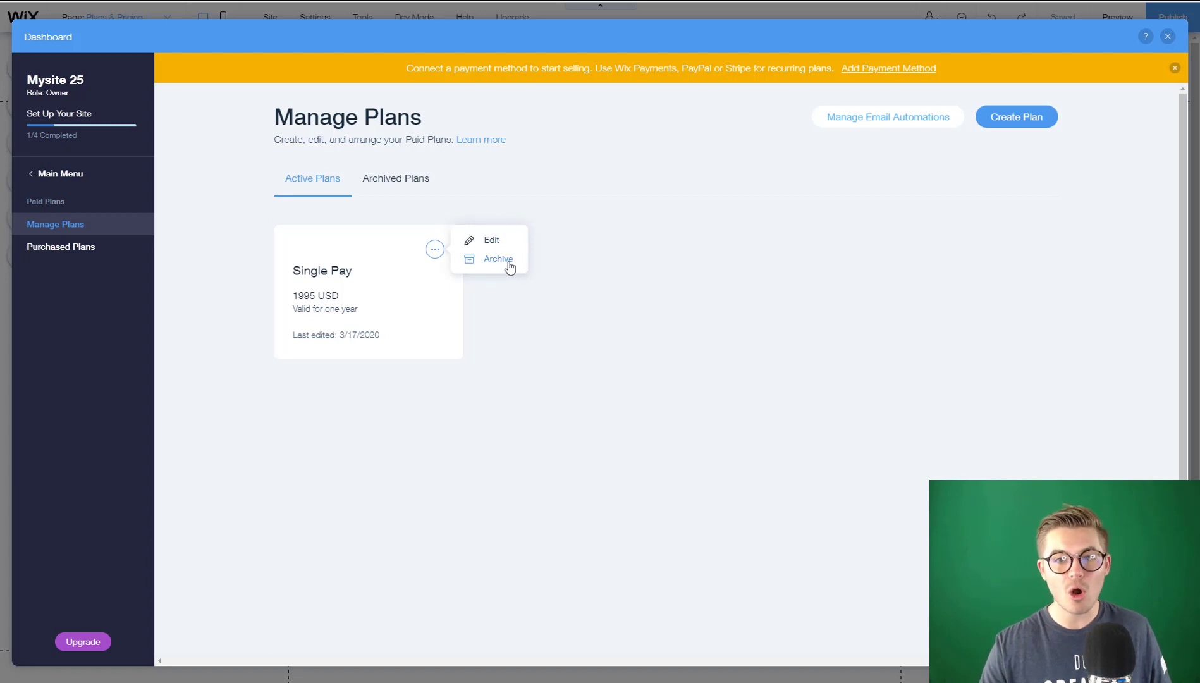
left_click(656, 290)
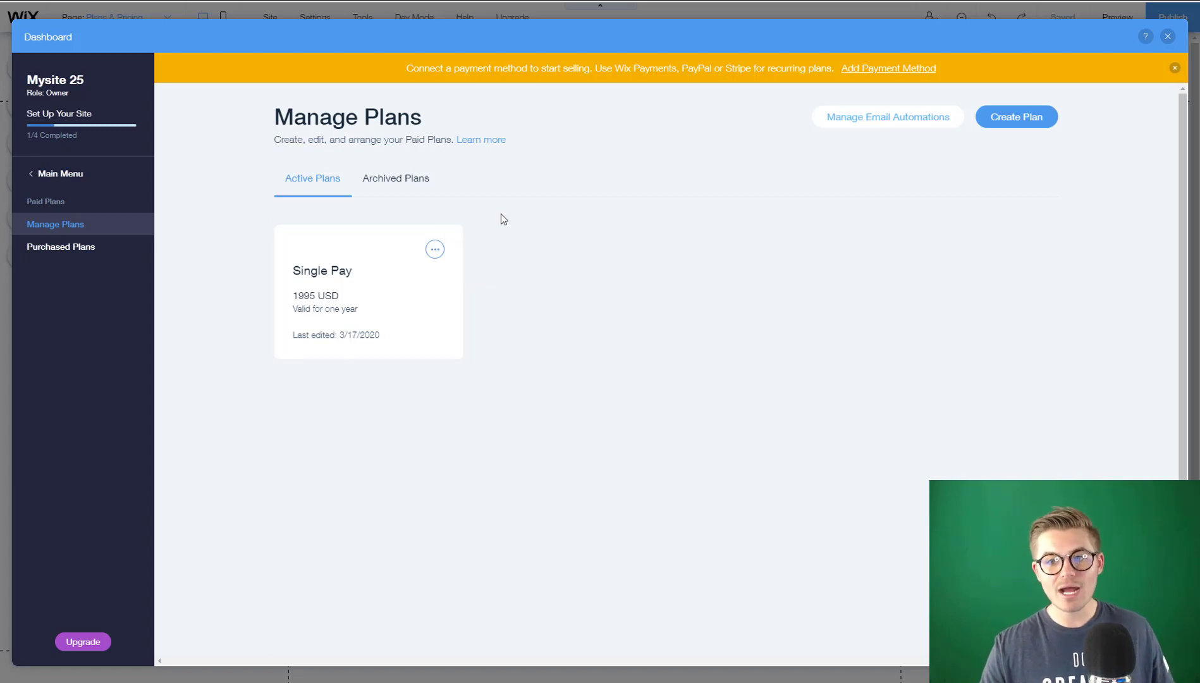
left_click(423, 187)
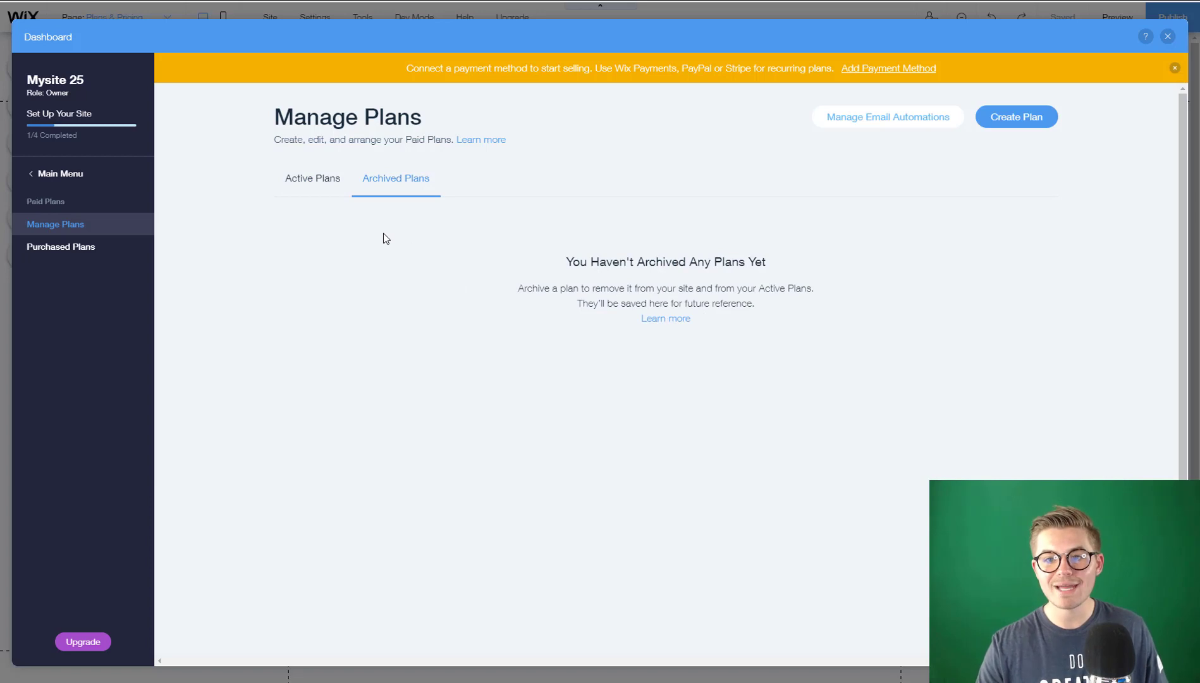
left_click(313, 182)
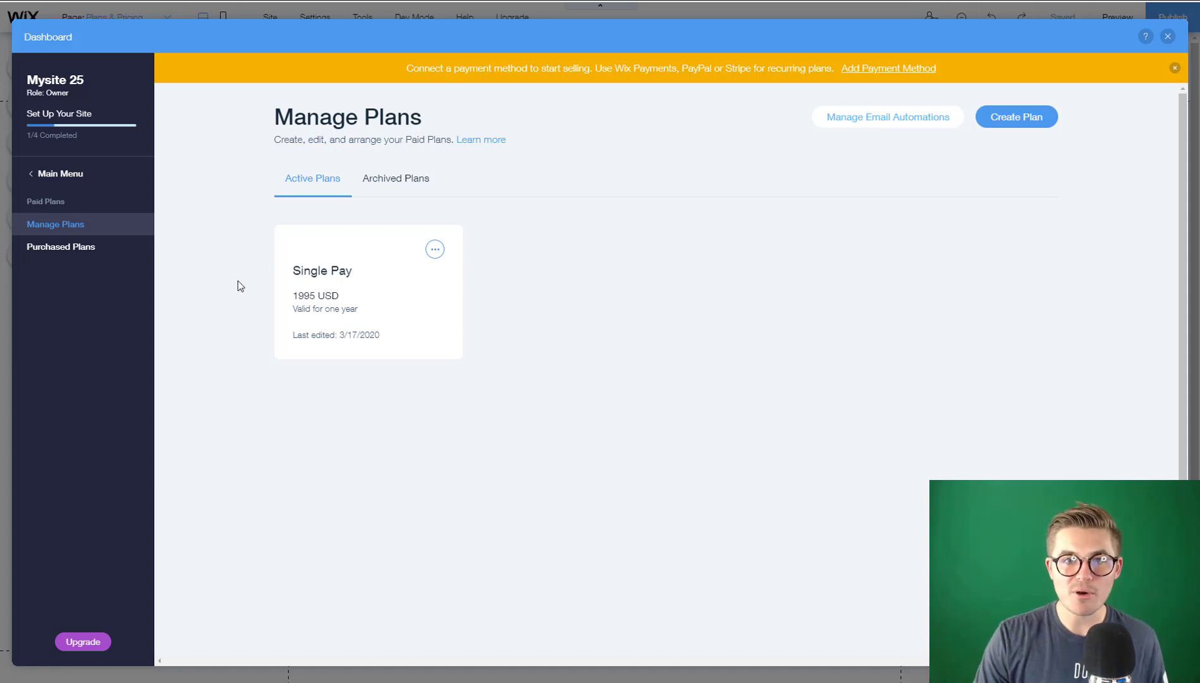
Go to the Purchased Plans page from the dashboard sidebar
left_click(77, 252)
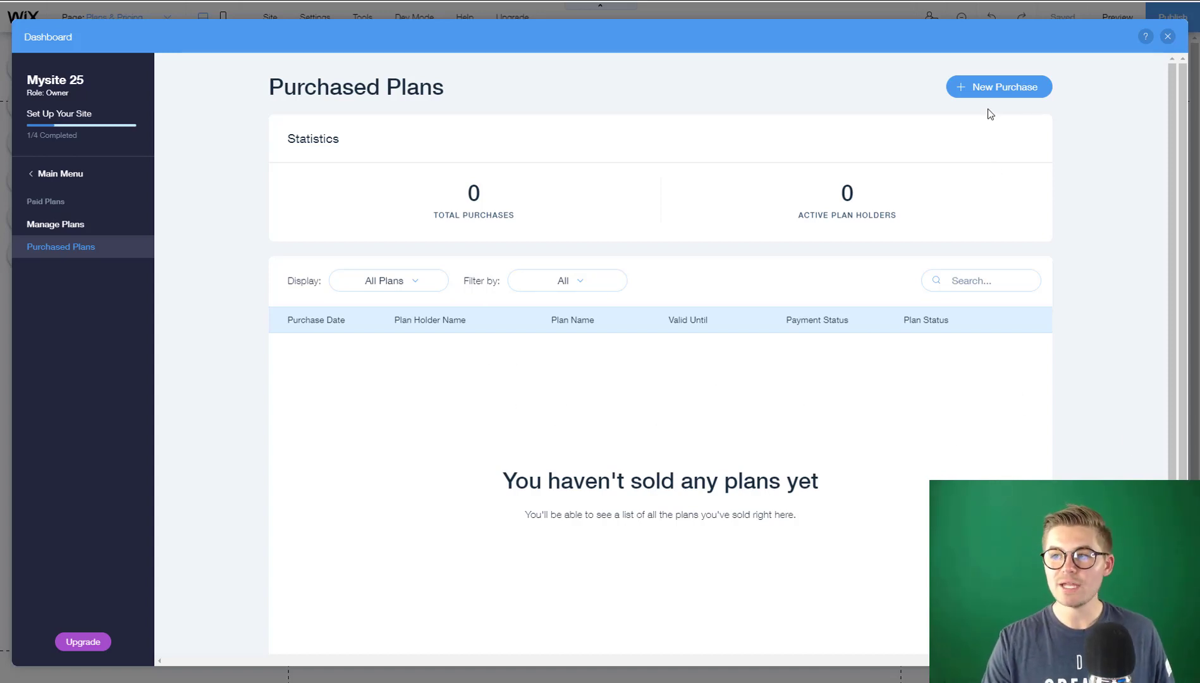
Start a New Purchase, close the ordering dialog unused, and return to Manage Plans
left_click(1002, 88)
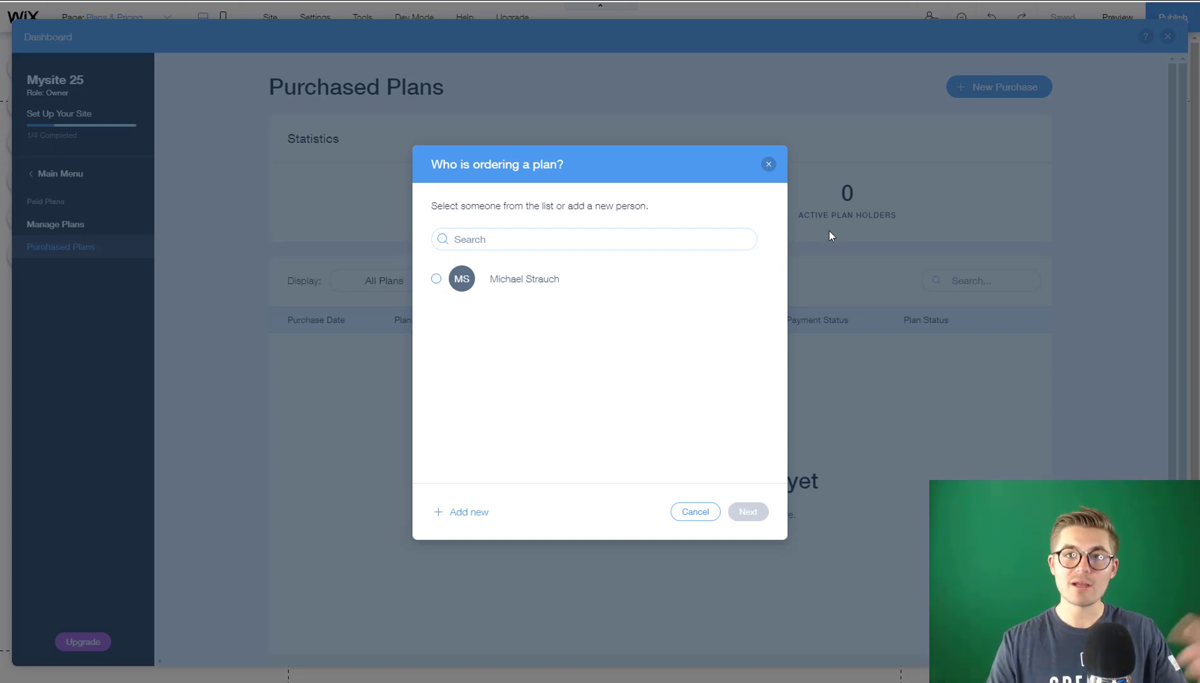
left_click(769, 165)
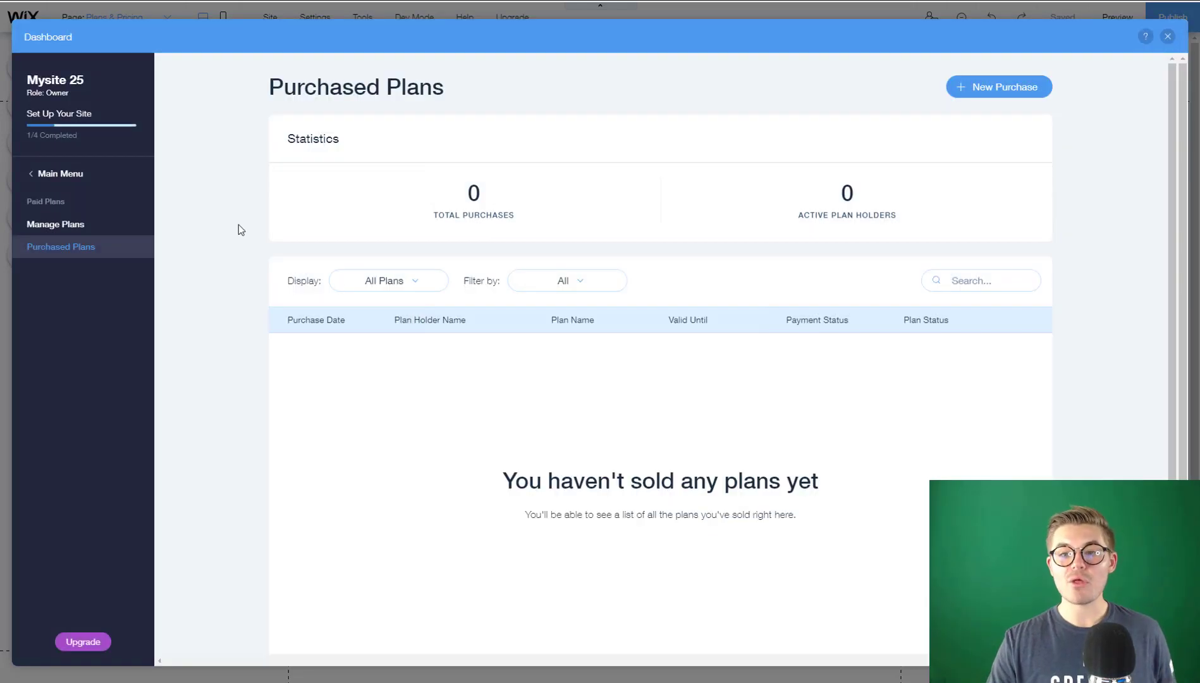
left_click(107, 226)
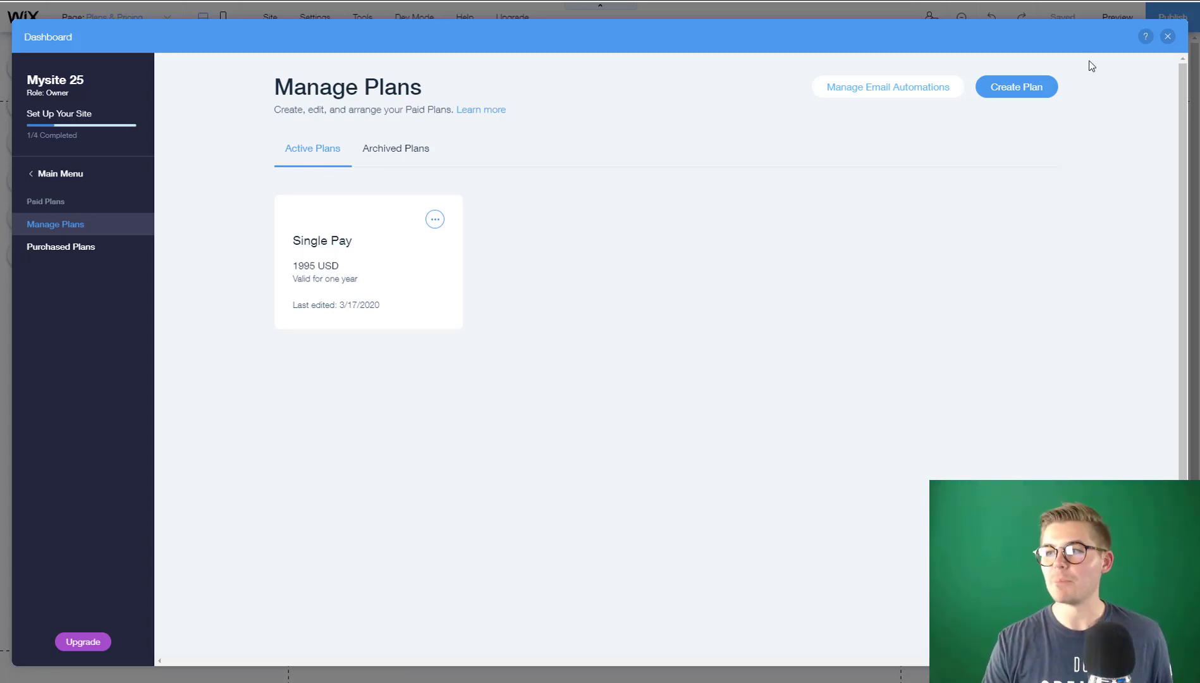
left_click(1168, 38)
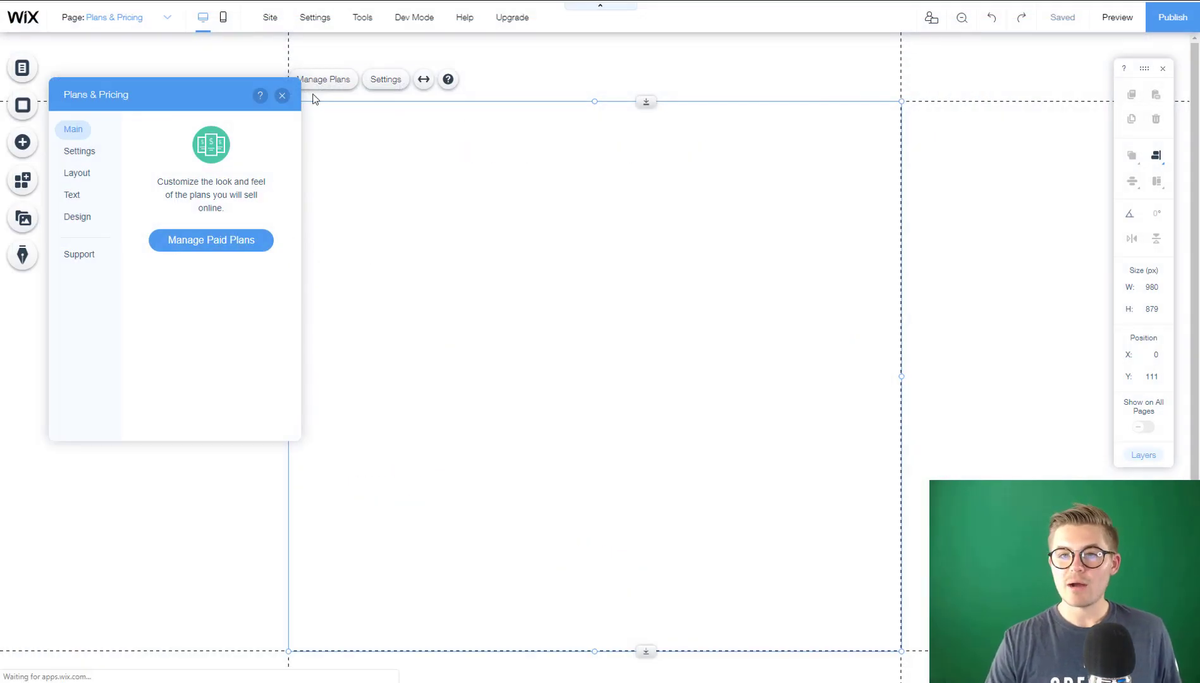
left_click(281, 96)
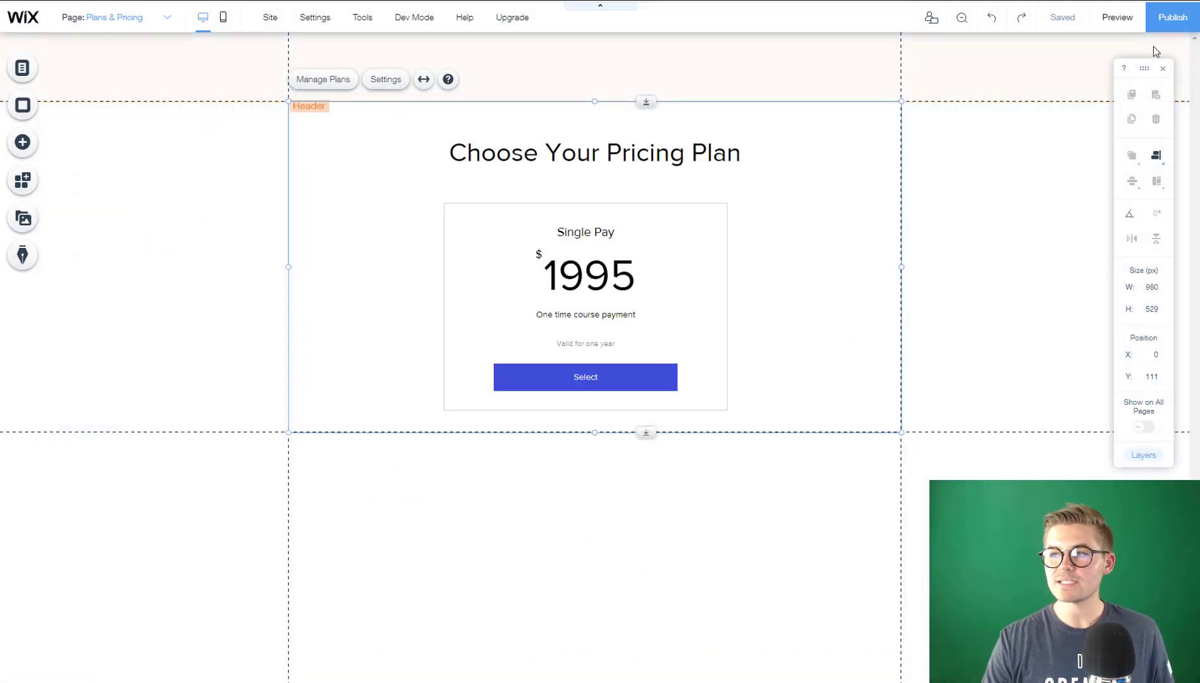
left_click(1132, 21)
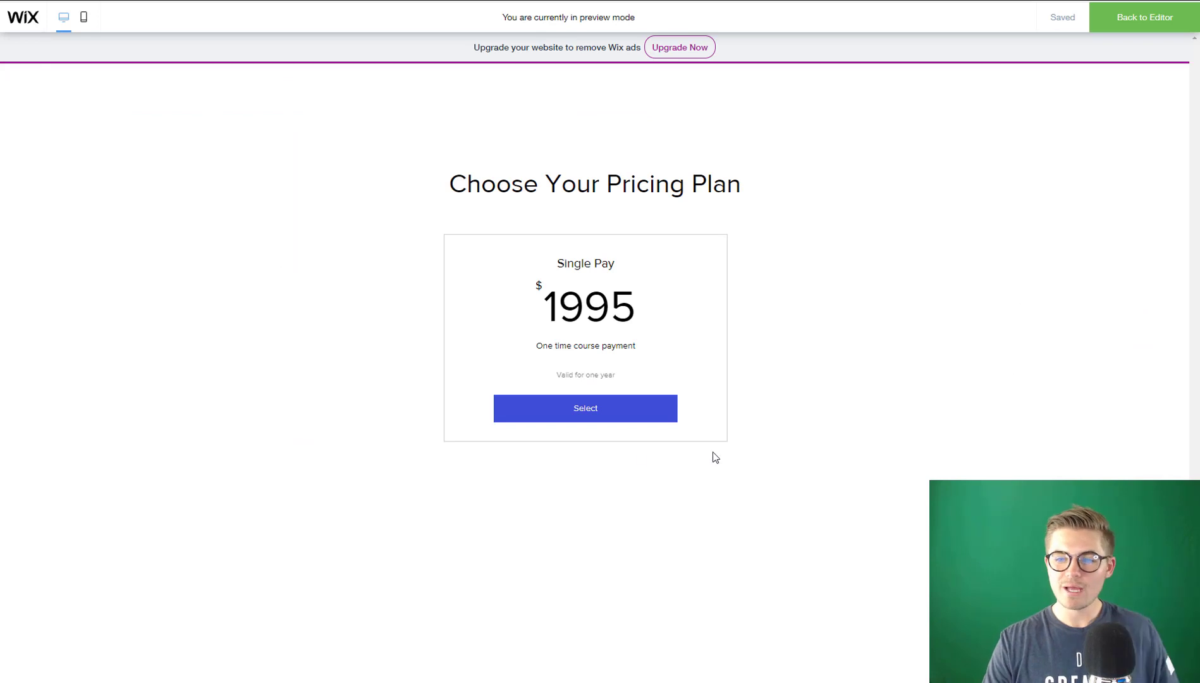
left_click(595, 412)
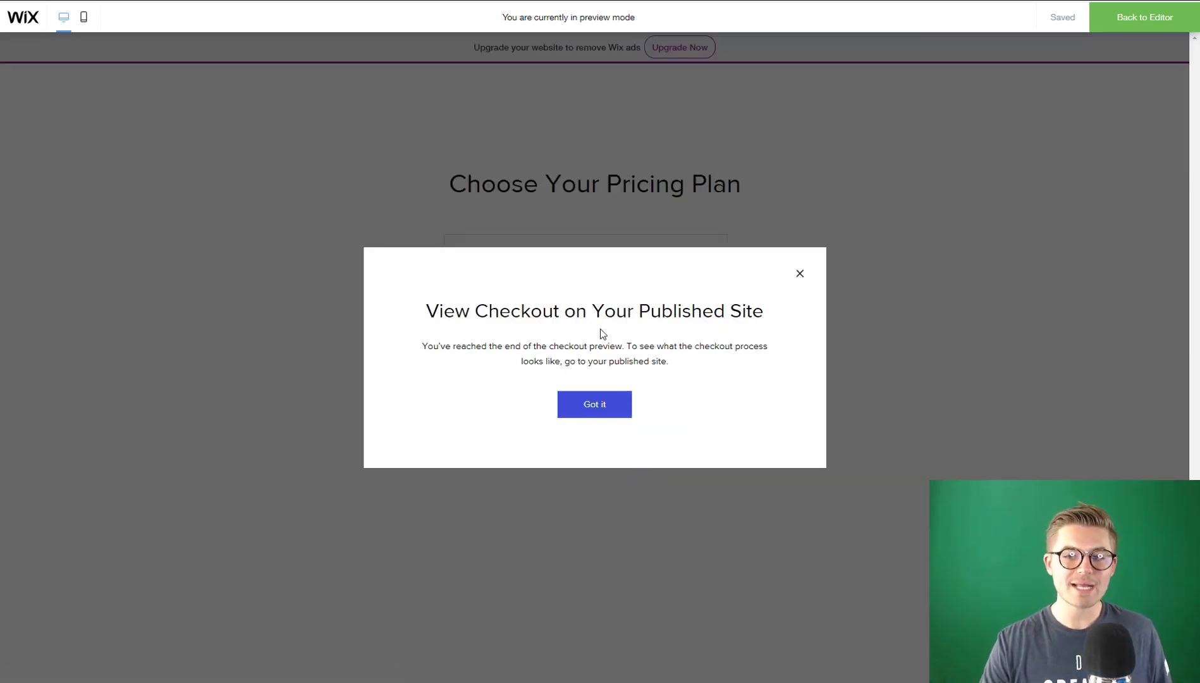
left_click(798, 274)
left_click(1136, 18)
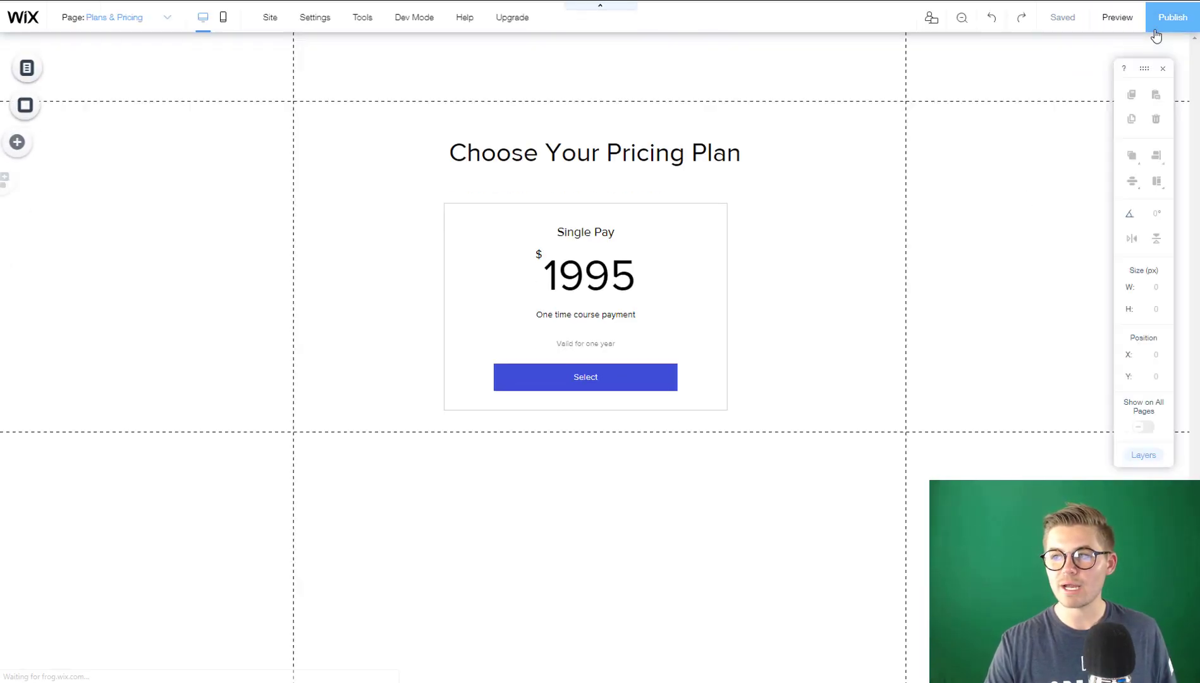
Publish the site, then switch the editor to the HOME page
left_click(1170, 19)
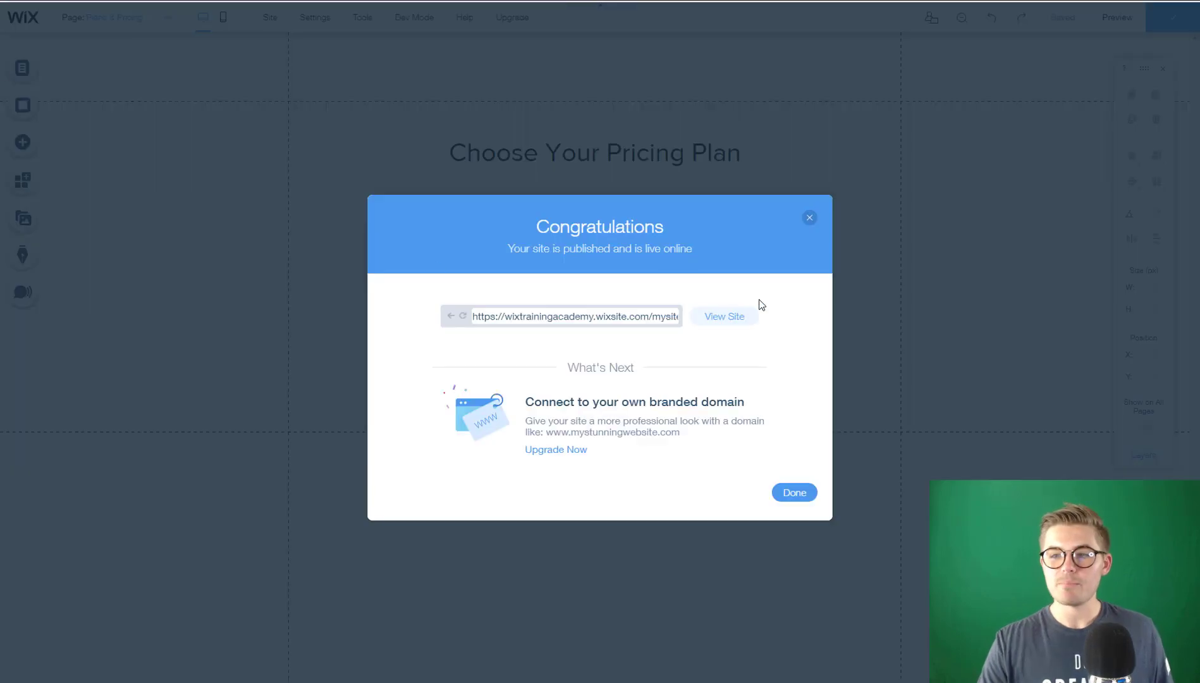
left_click(809, 218)
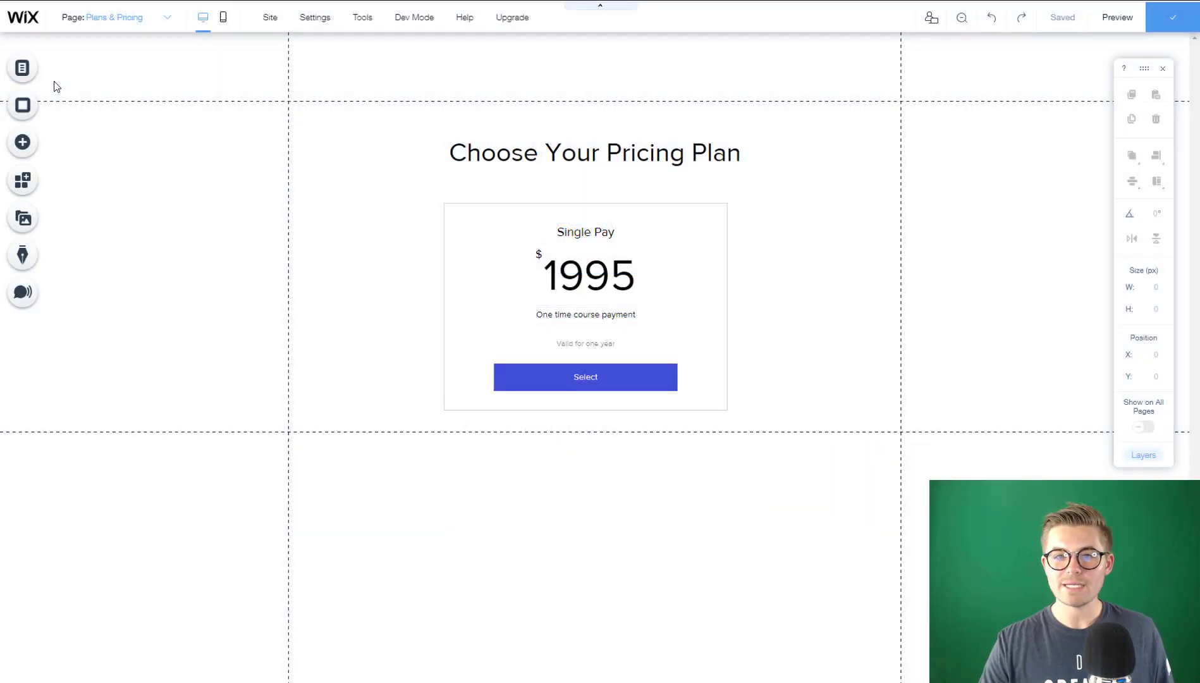
left_click(43, 74)
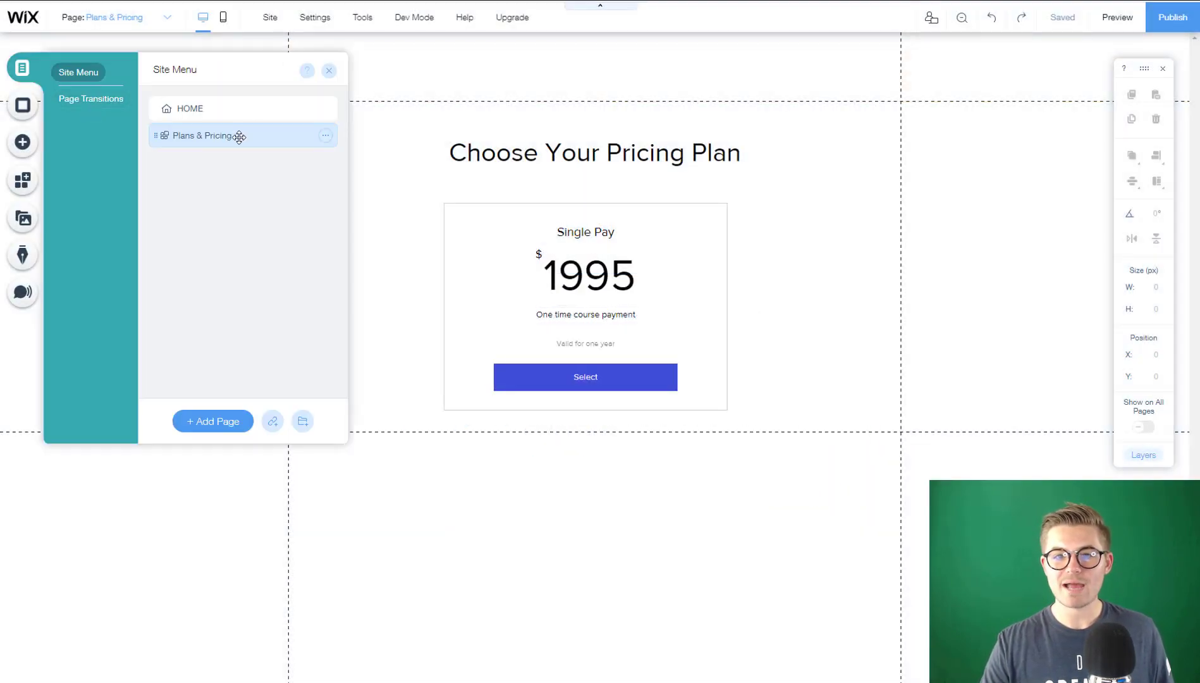
left_click(268, 110)
left_click(330, 70)
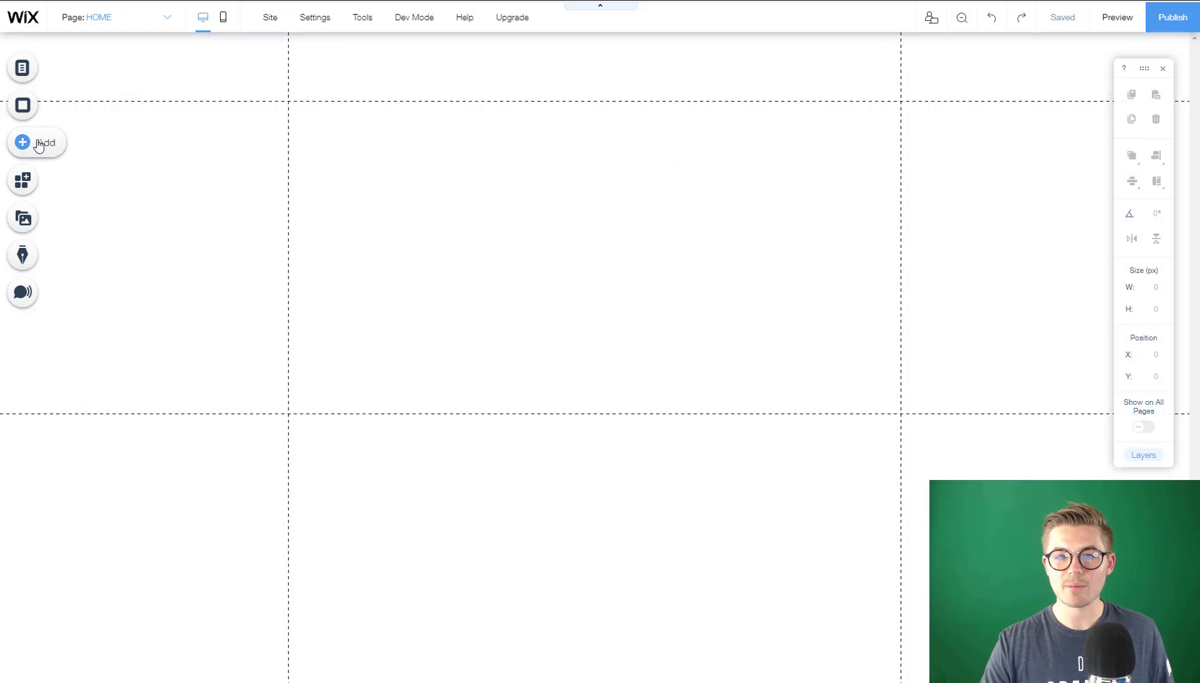
Place a themed button in the middle of the HOME page
left_click(39, 145)
left_click(66, 210)
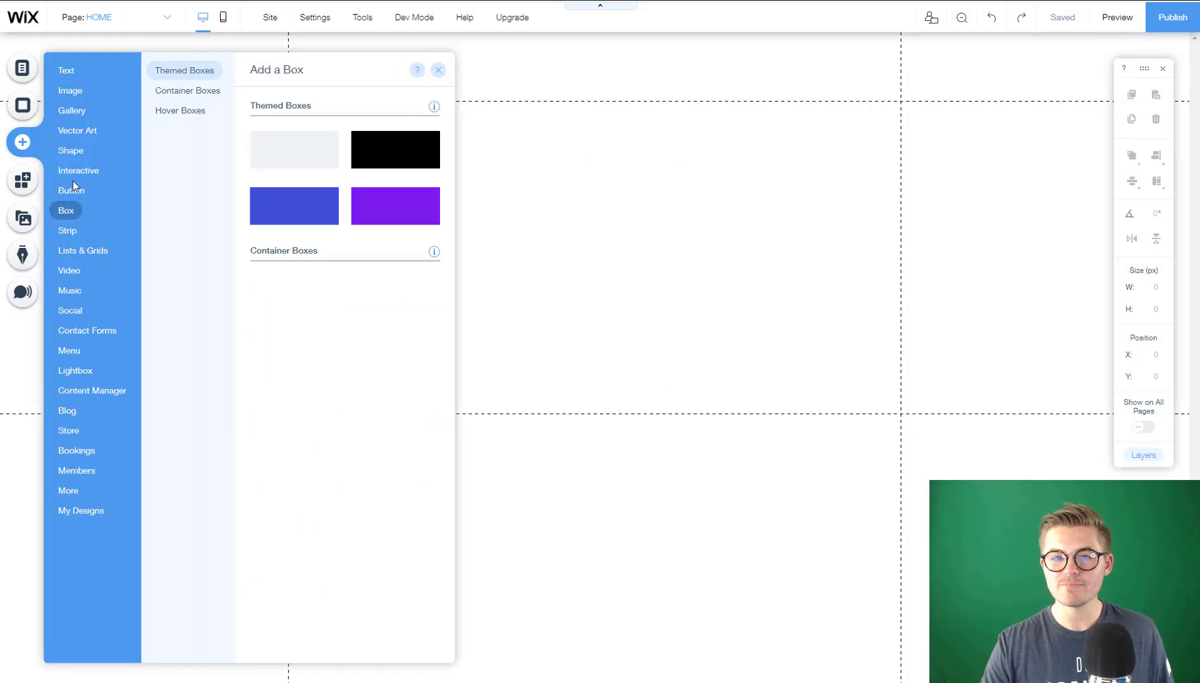
left_click(75, 190)
left_click_drag(300, 147, 598, 360)
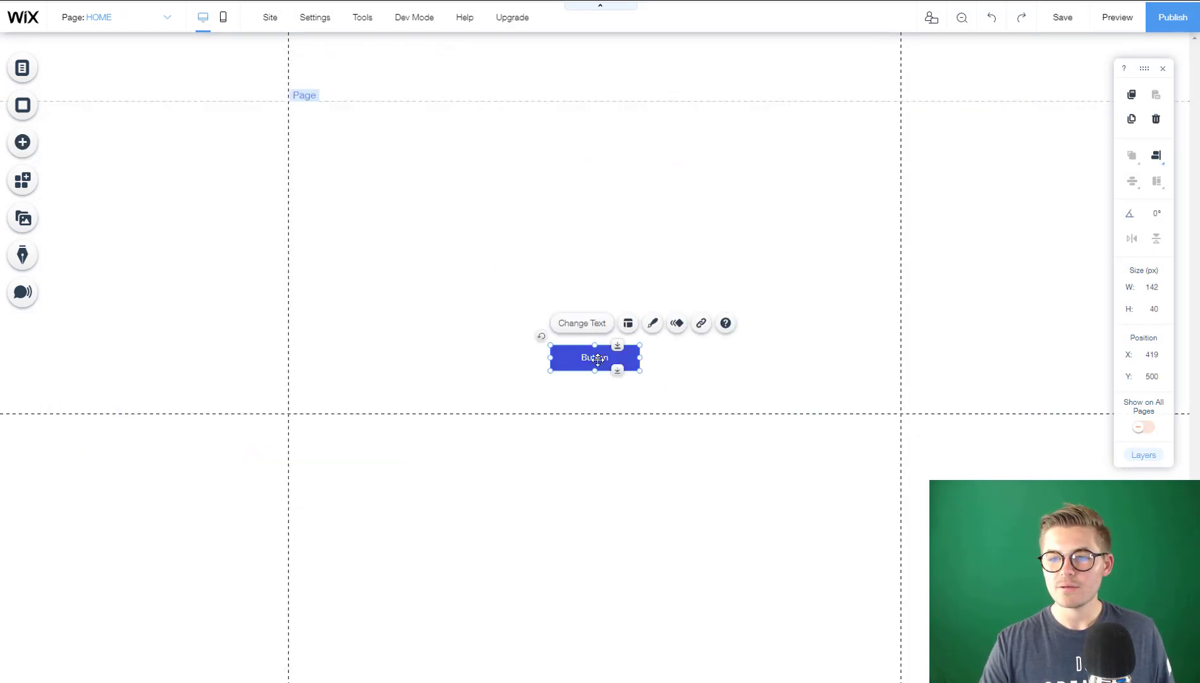
Link the new button to the Plans & Pricing page and republish the site
left_click(700, 323)
left_click(627, 281)
left_click(620, 332)
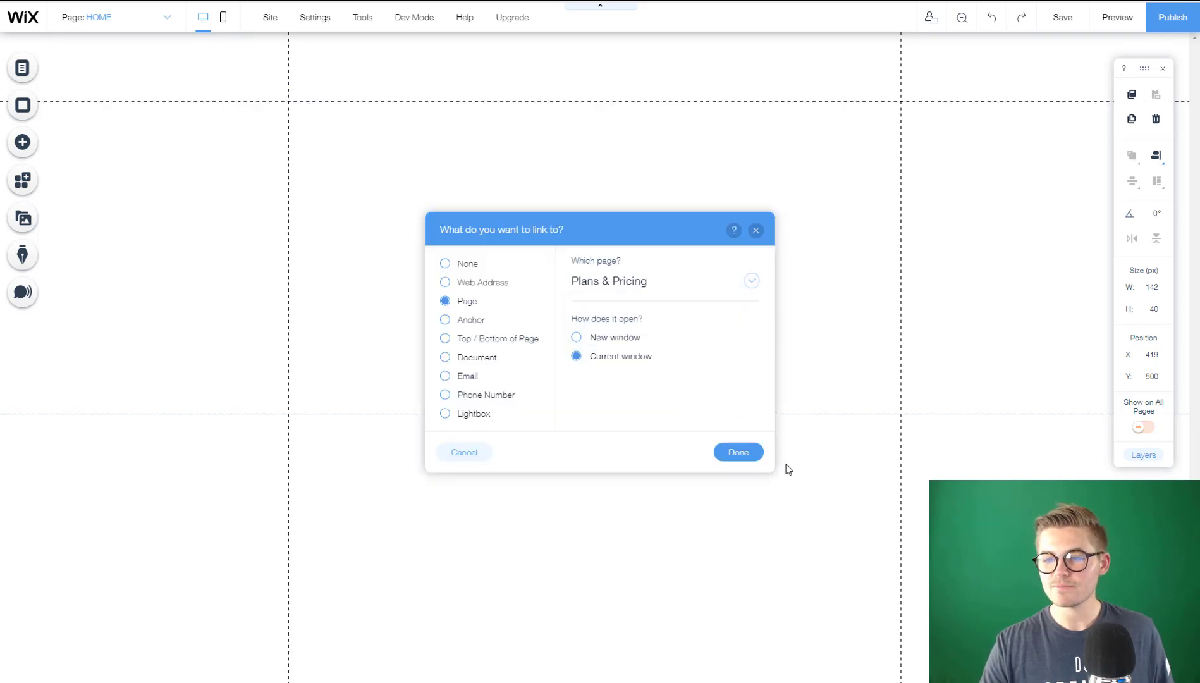
left_click(740, 453)
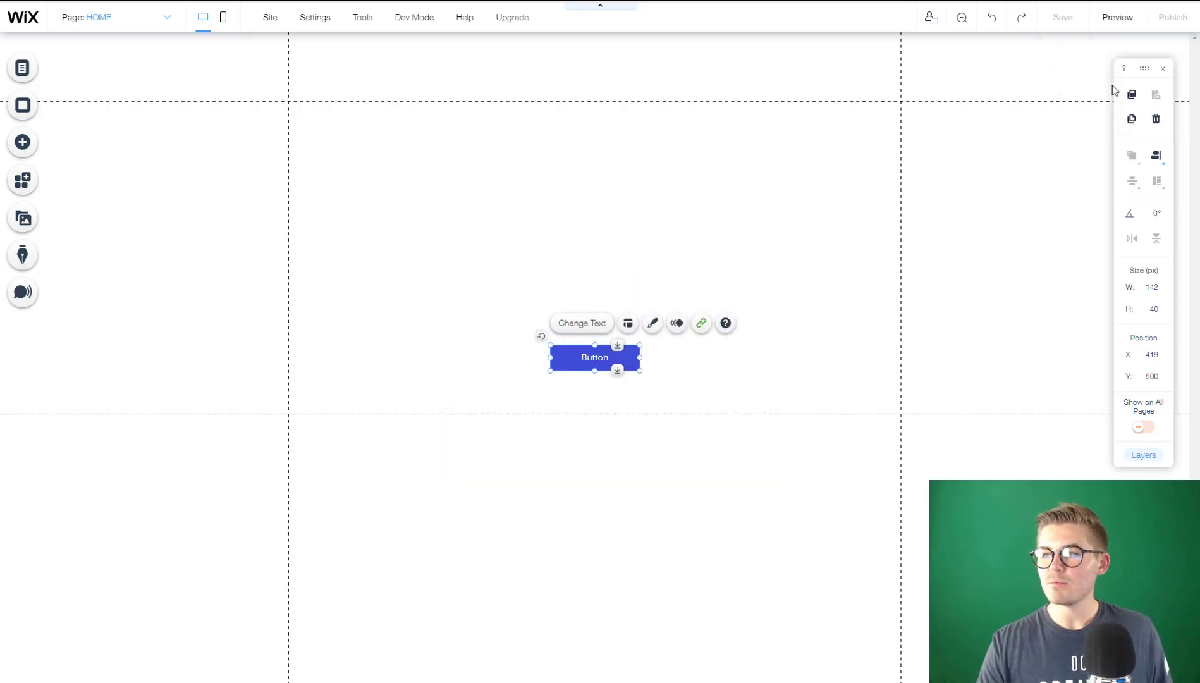
left_click(1173, 18)
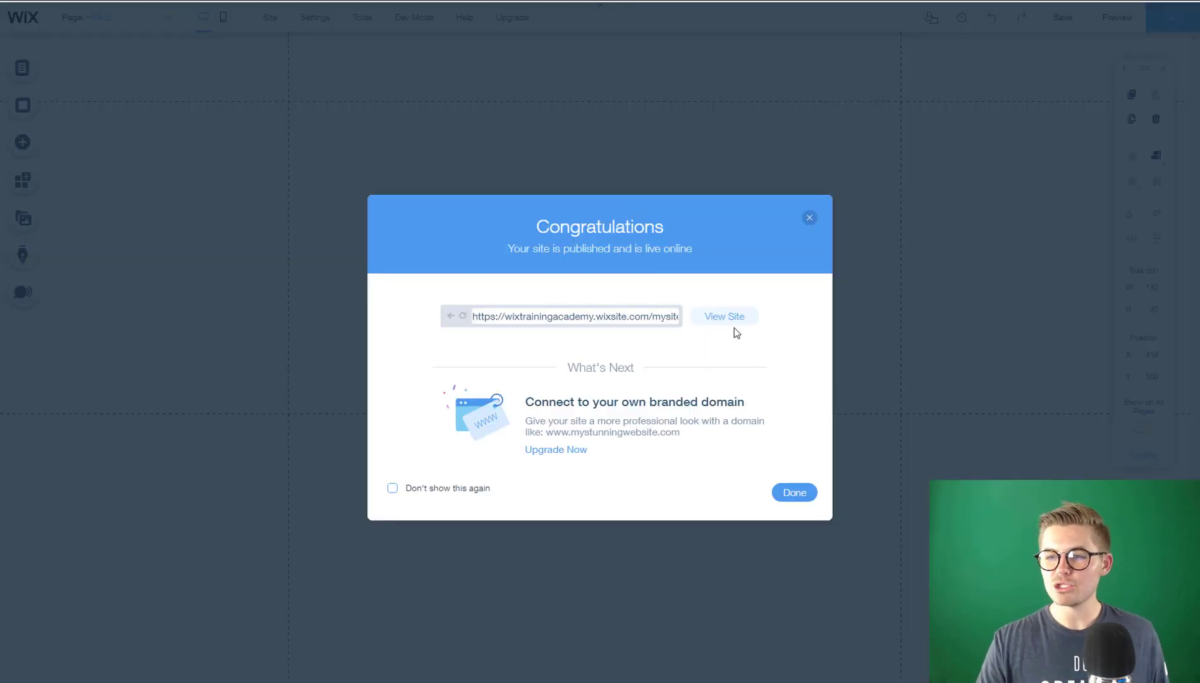
On the live site, follow the home-page button to pricing and select the Single Pay plan
left_click(724, 316)
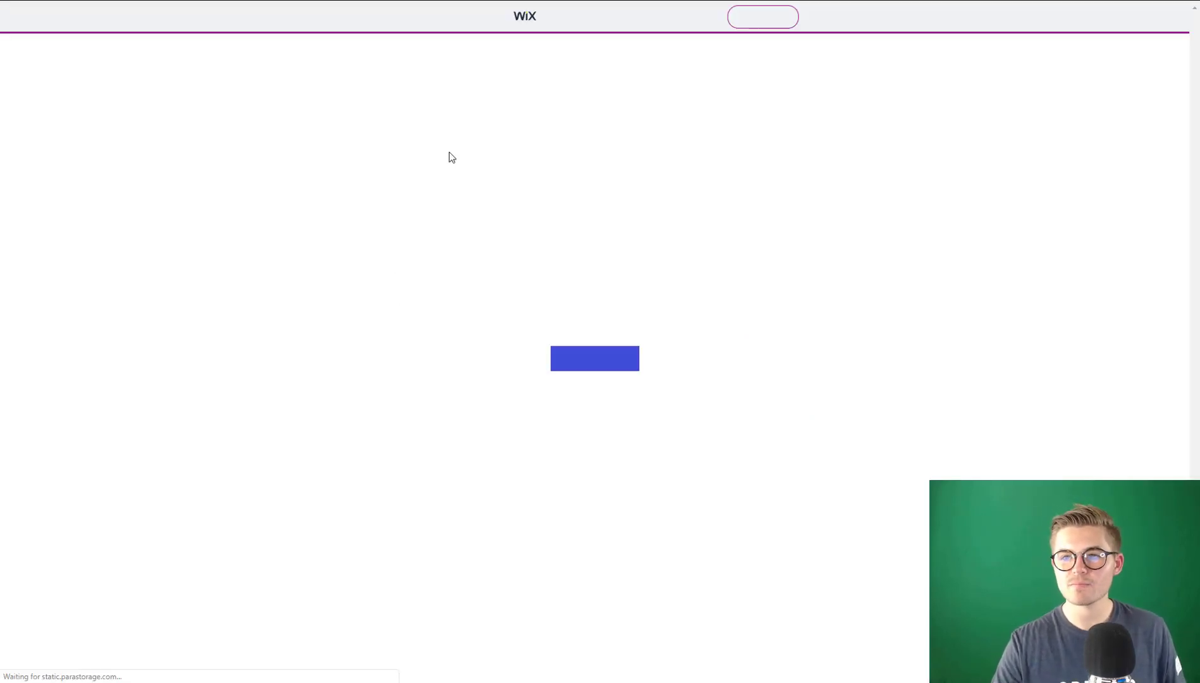
left_click(599, 359)
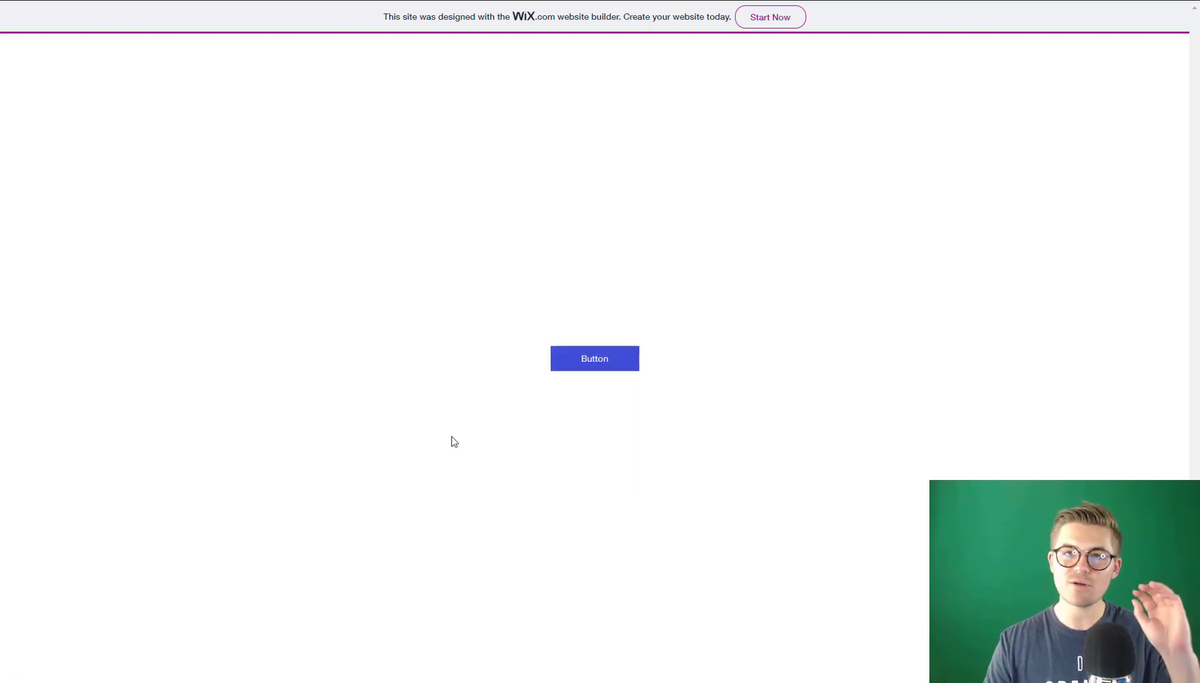
left_click(595, 360)
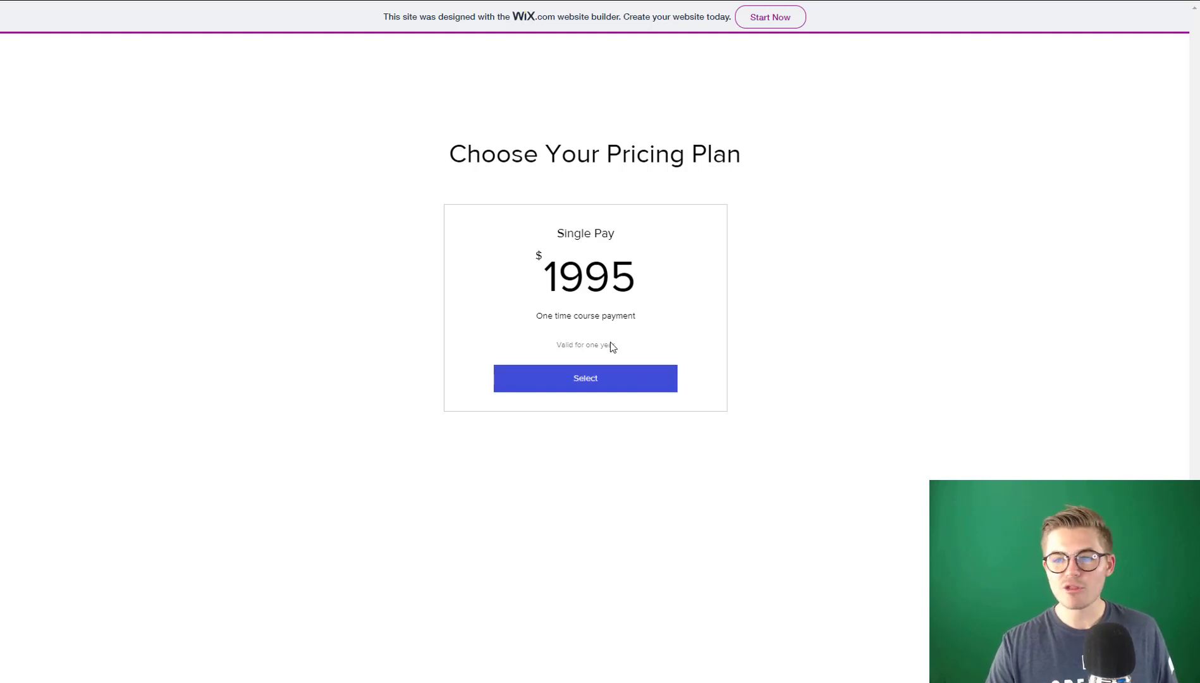
left_click(590, 387)
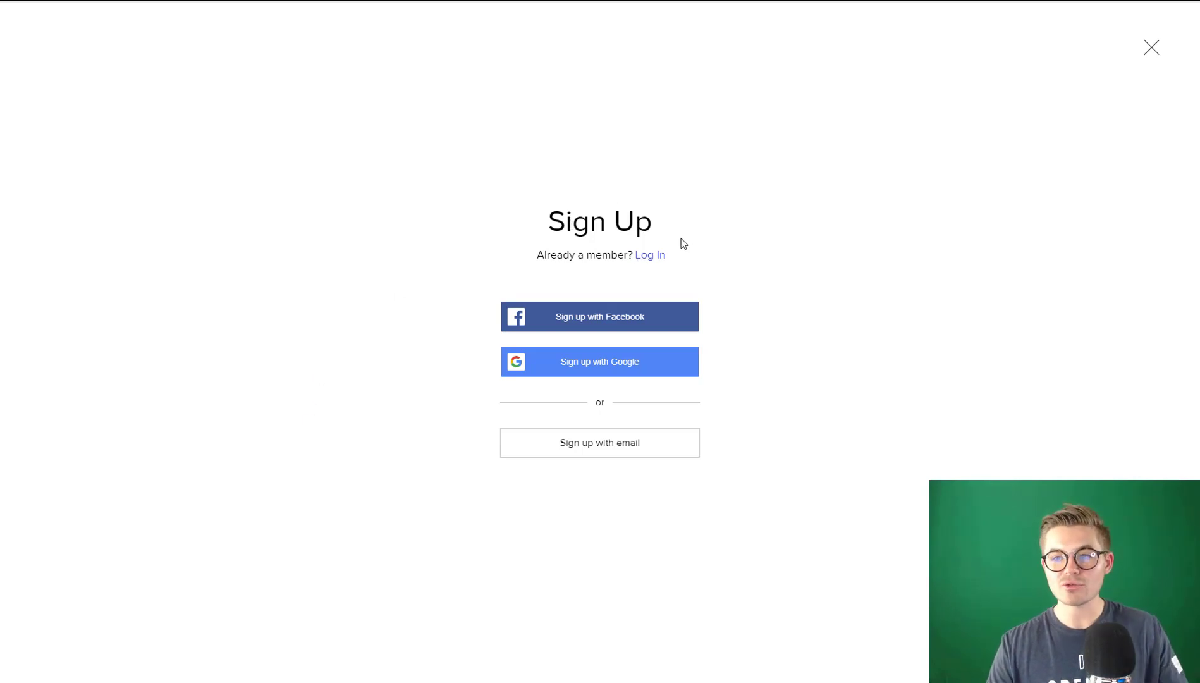
Sign up with a test email address and password, then decline the LastPass save prompt
left_click(594, 446)
type("test")
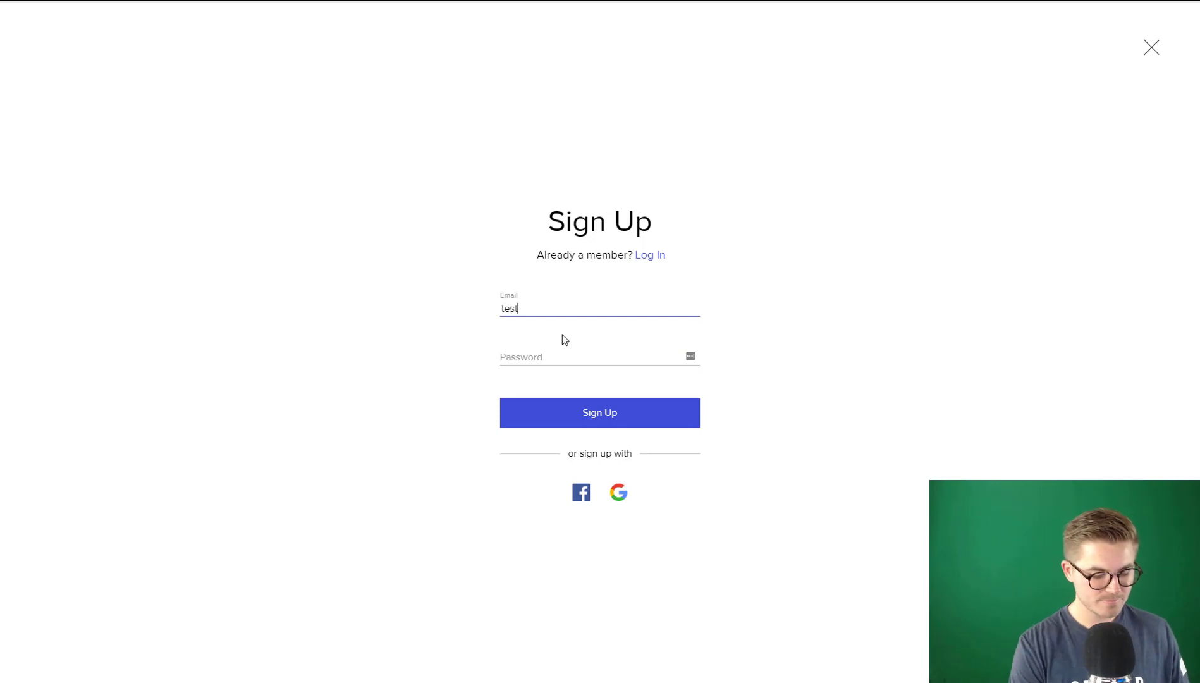
type("@tets.com")
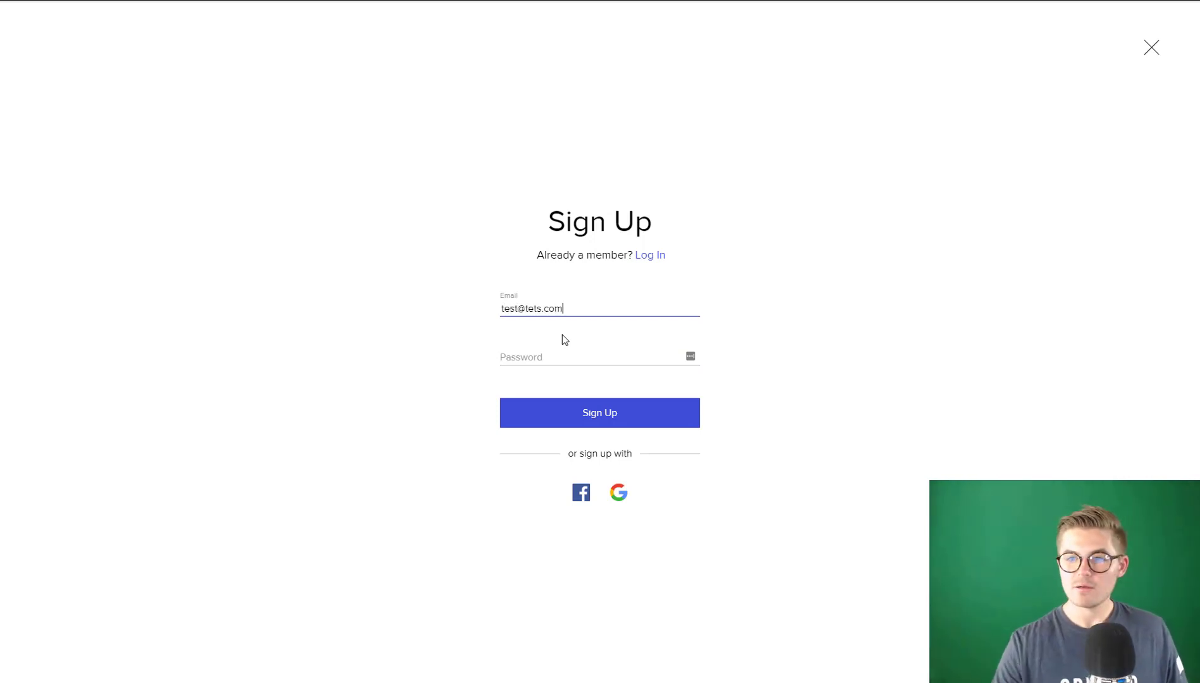
left_click(551, 356)
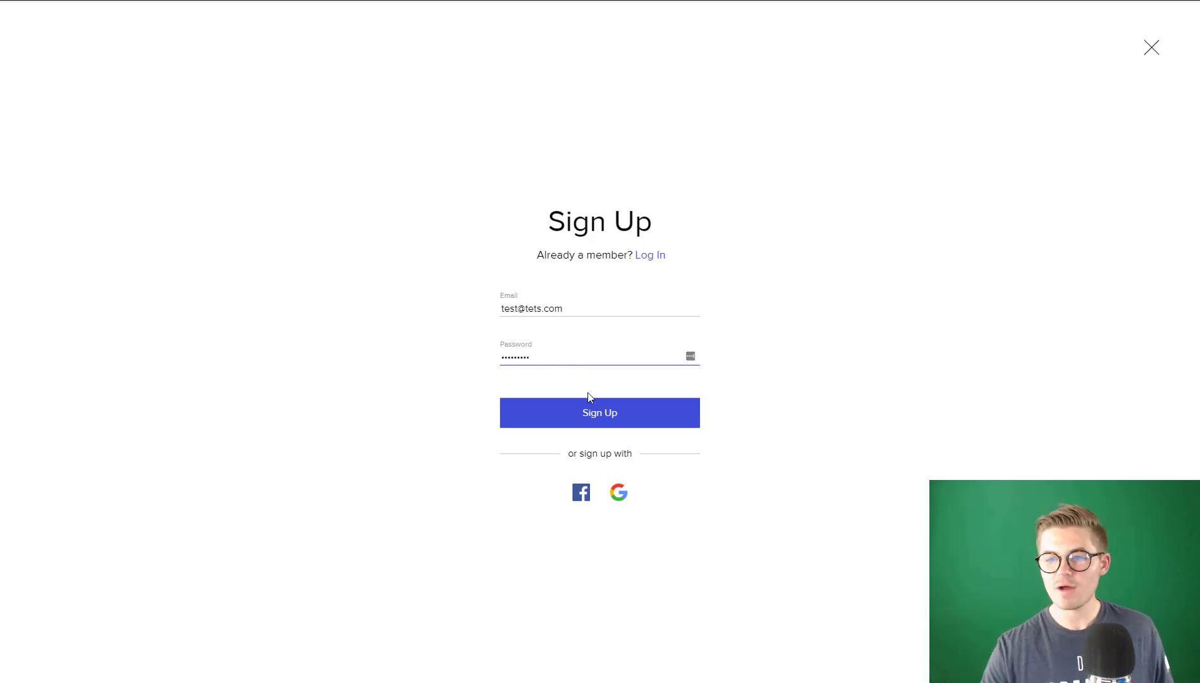
left_click(590, 412)
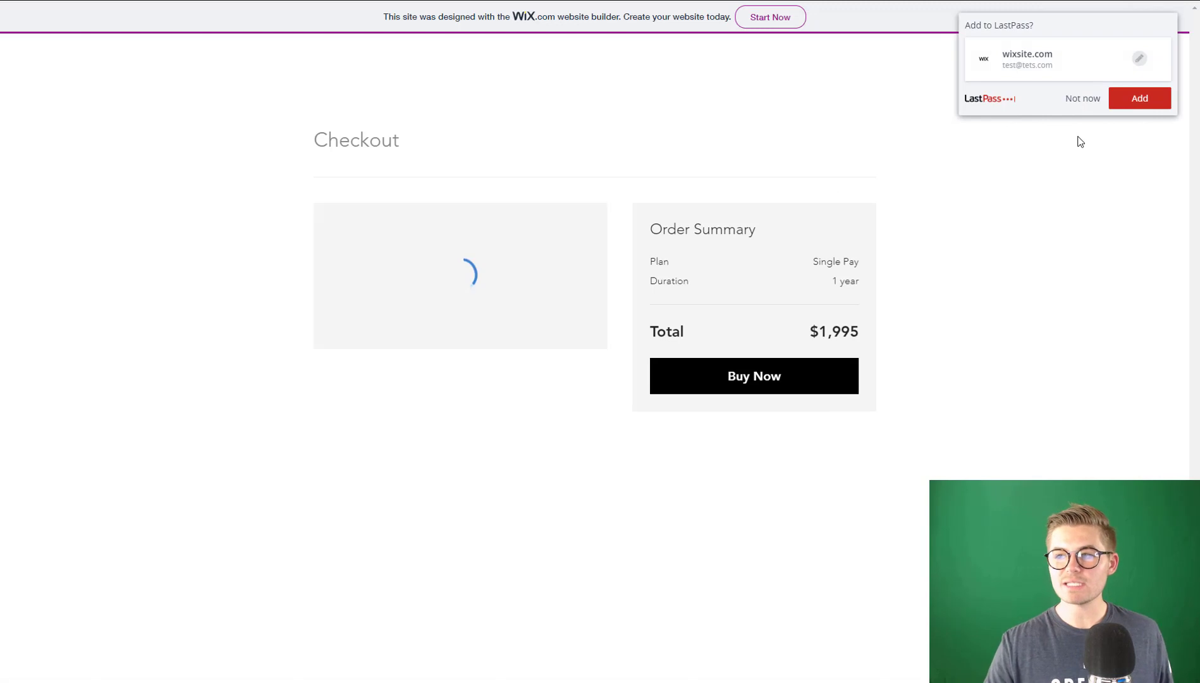
left_click(1076, 98)
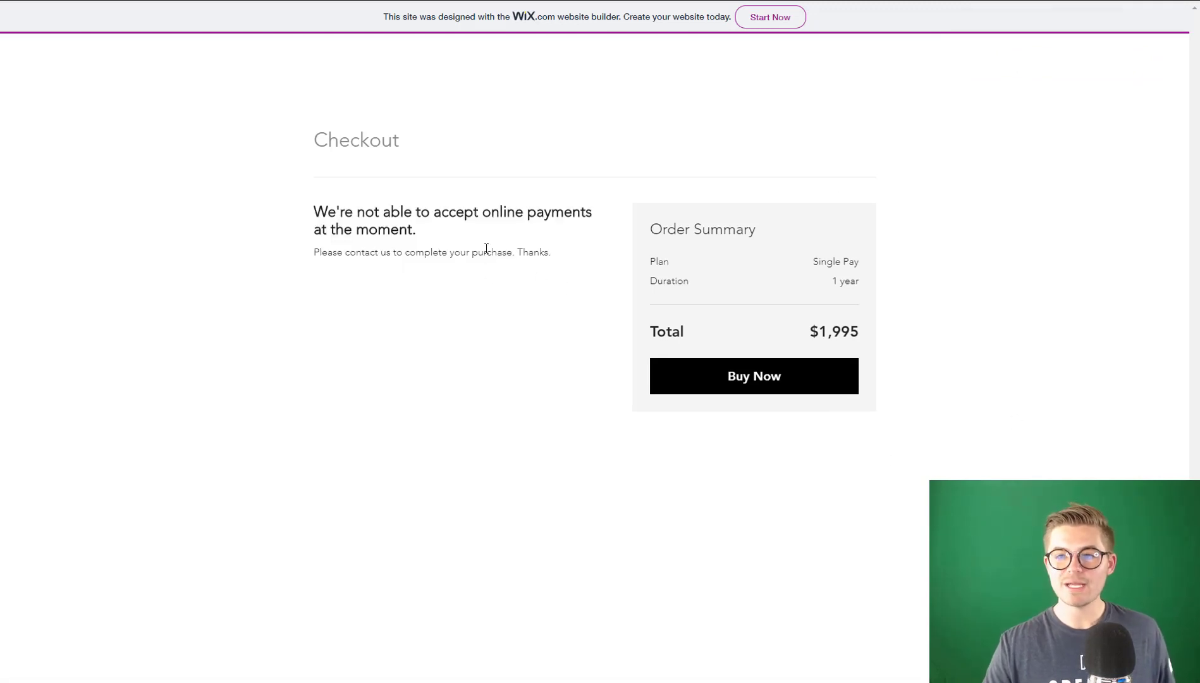